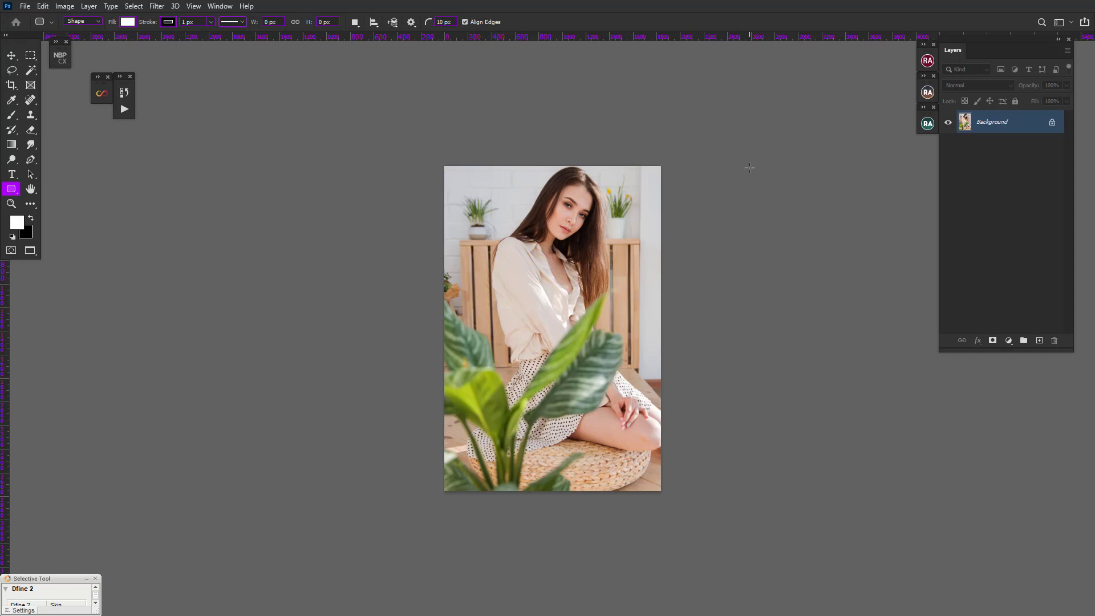
Step: Duplicate the Background layer and convert the copy to a smart object
drag(997, 131, 1039, 340)
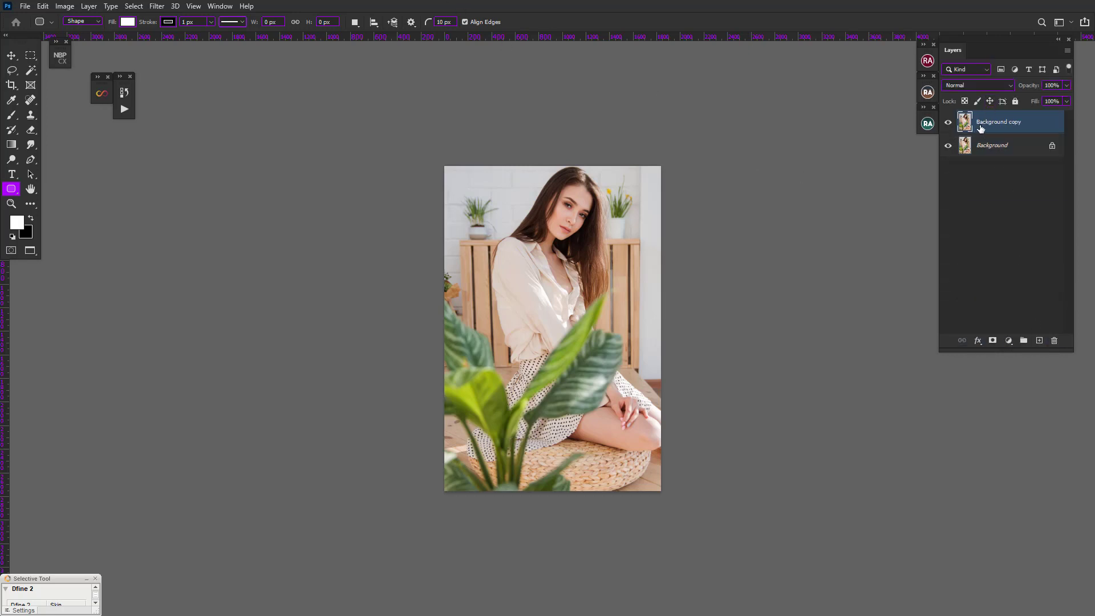
right_click(980, 124)
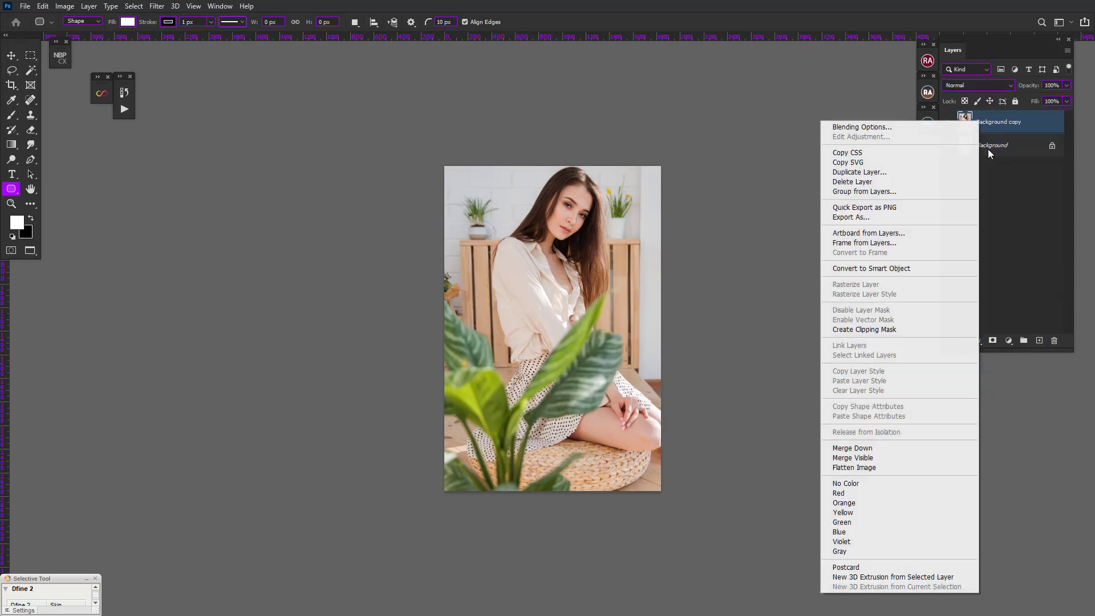
click(847, 269)
click(156, 6)
mouse_move(169, 266)
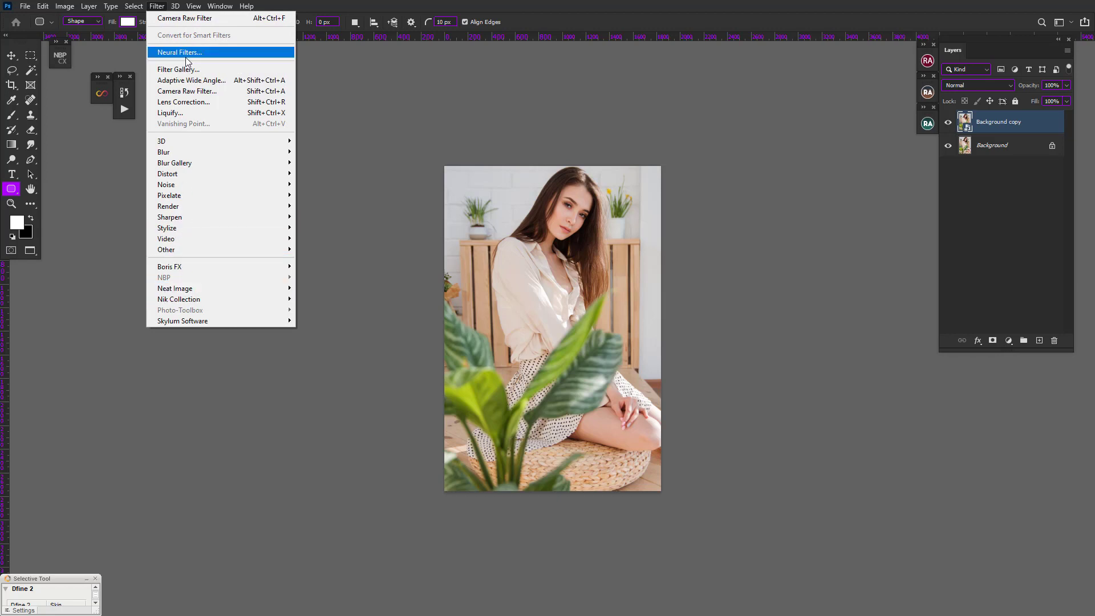
click(159, 6)
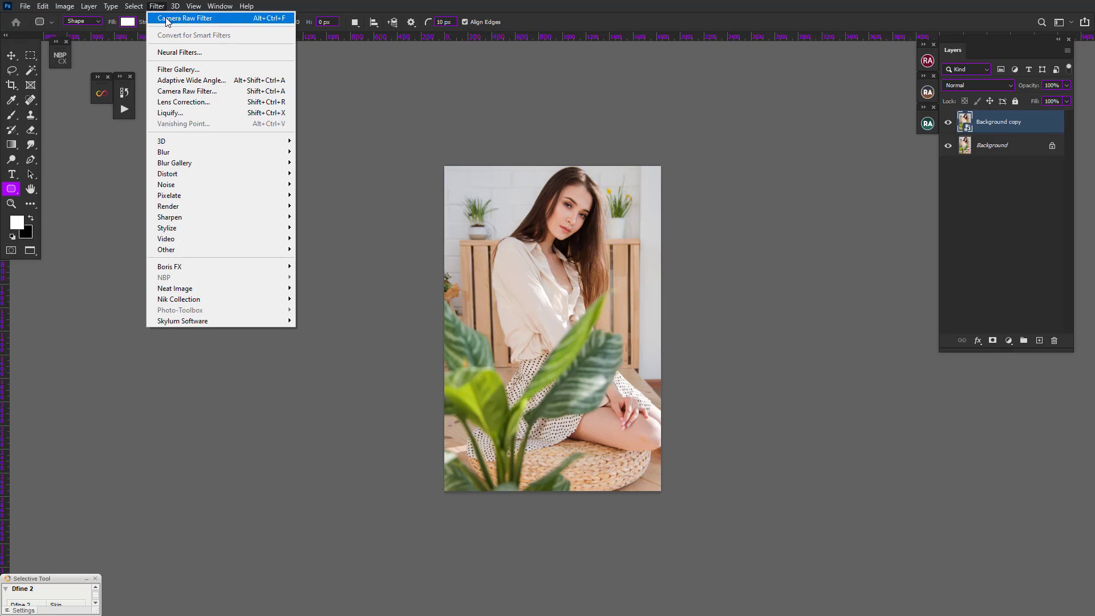
Step: Apply Camera Raw Filter to the copy with Shadows +32, Clarity +12 and Dehaze -7
click(168, 91)
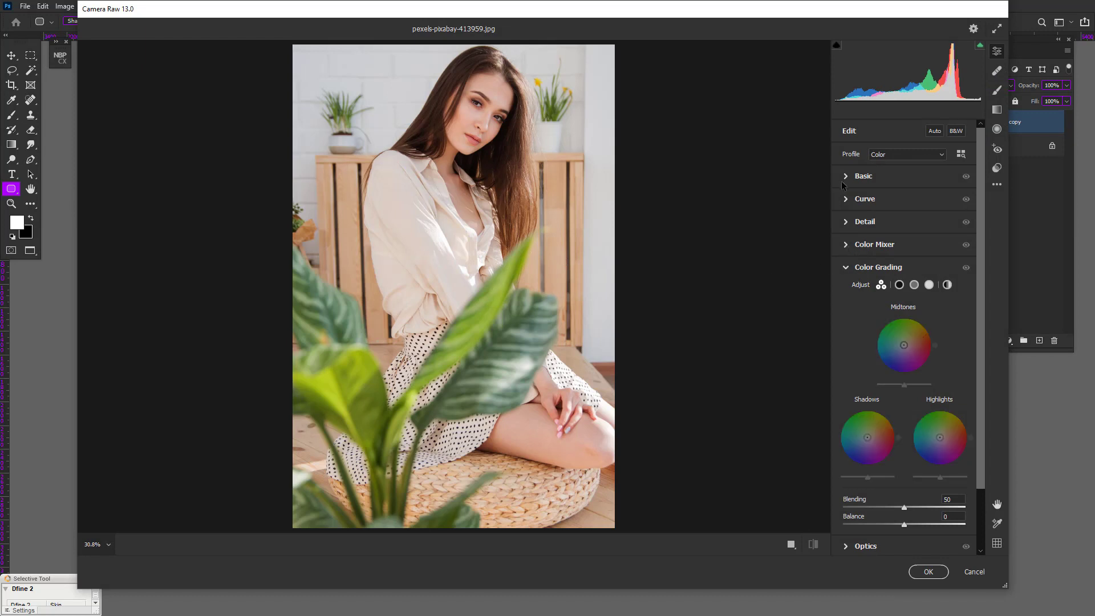
click(846, 177)
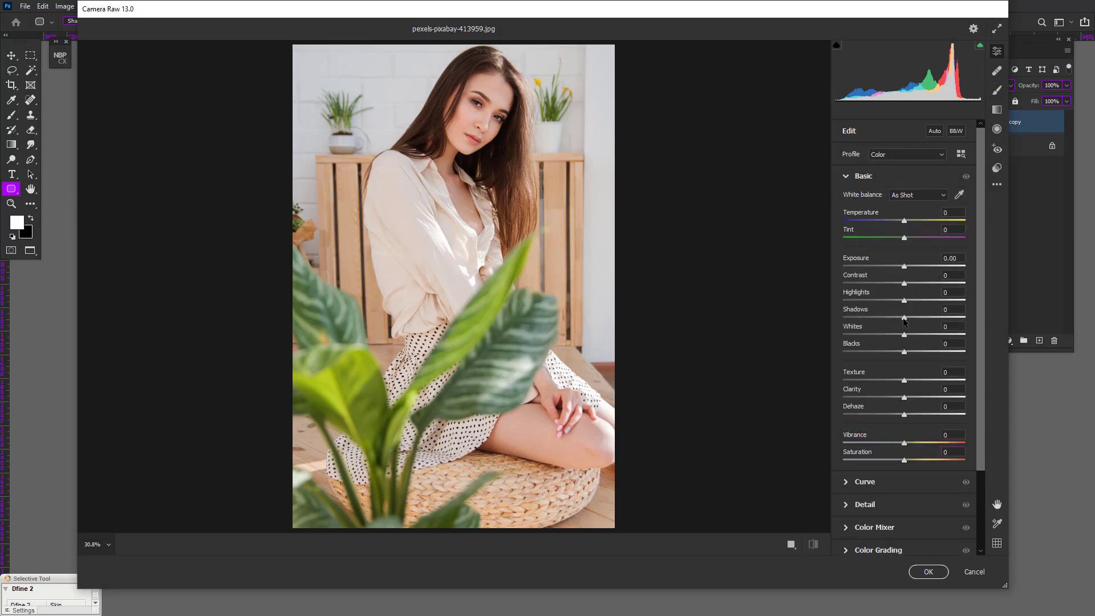
drag(904, 319, 924, 317)
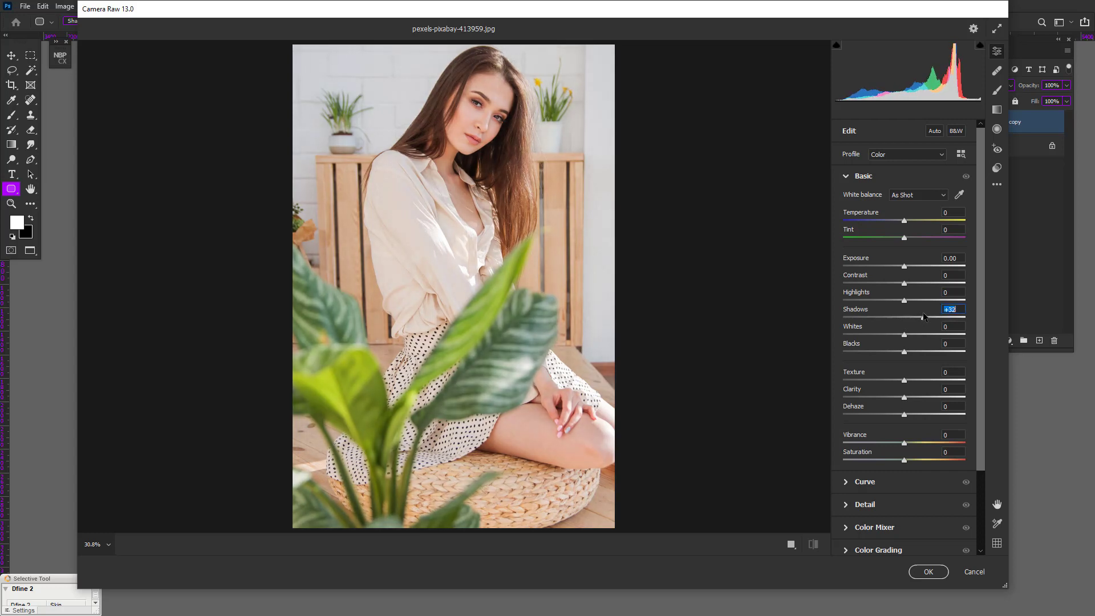
click(904, 417)
drag(904, 417, 912, 397)
click(903, 445)
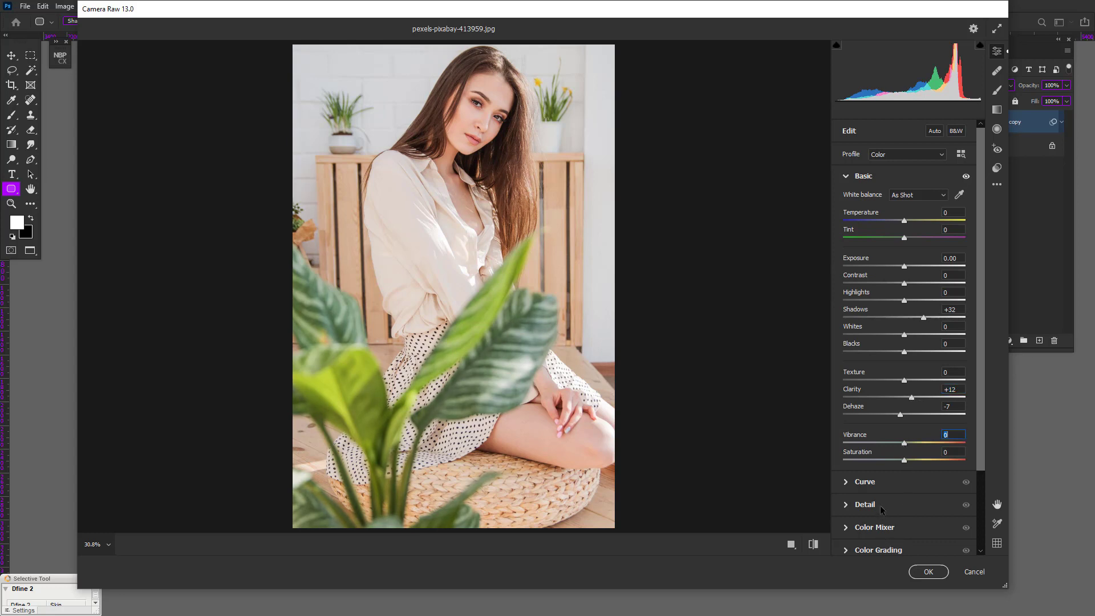
Step: Add a midtone point and lift a shadow point from 34 to 44 on the tone curve
click(856, 482)
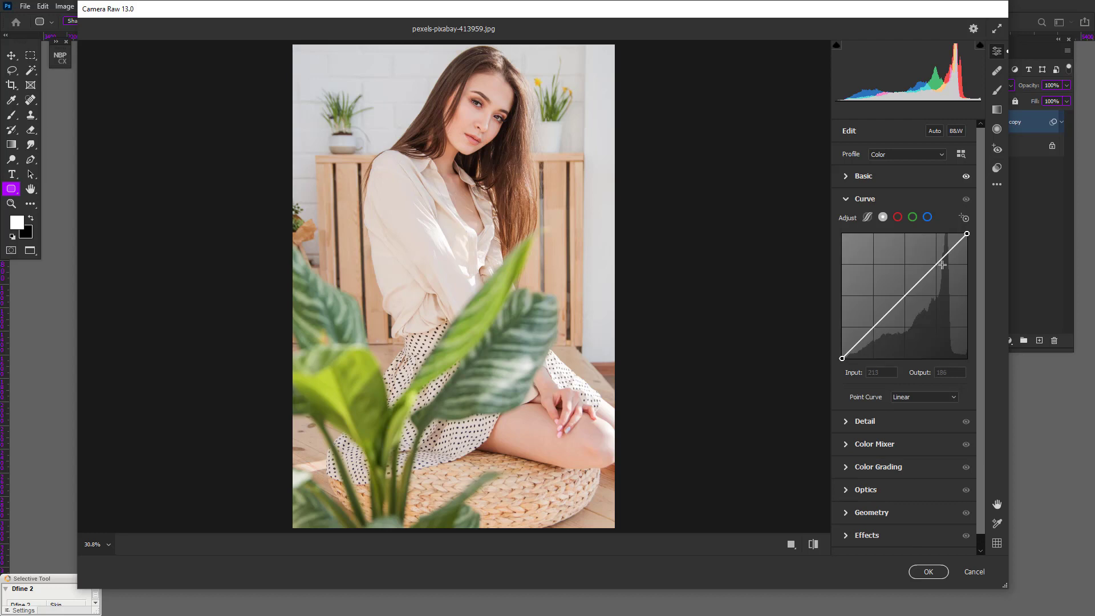
click(914, 286)
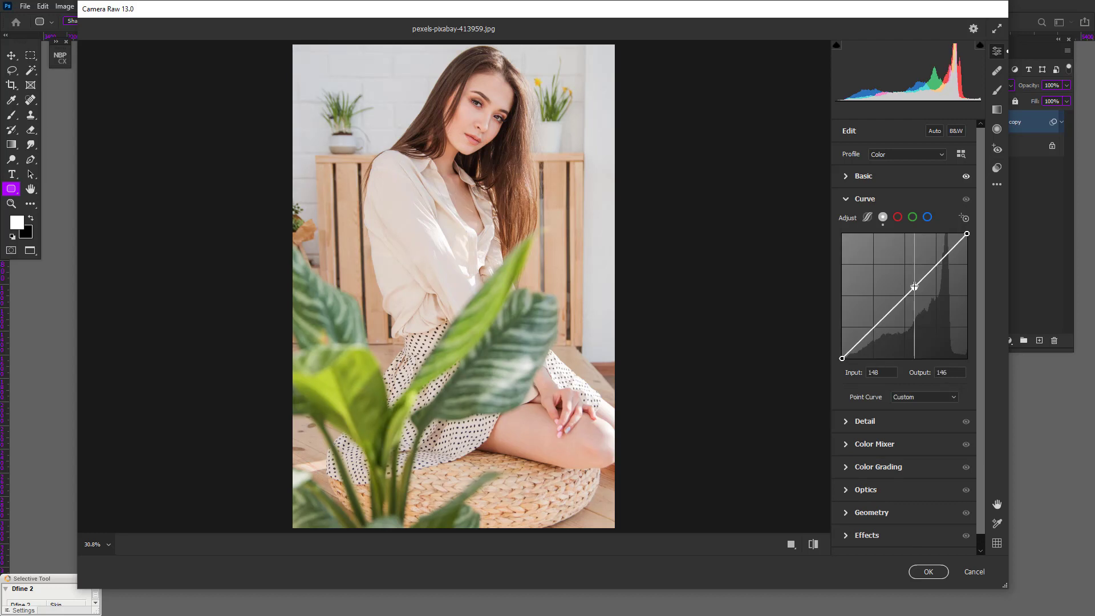
drag(914, 285, 914, 284)
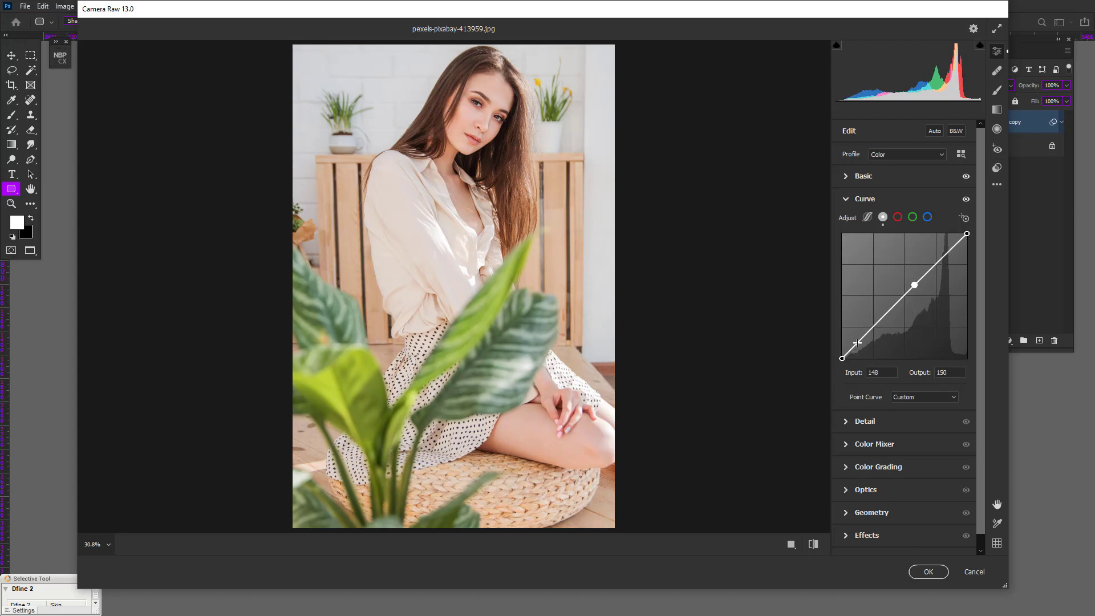
drag(857, 342, 858, 337)
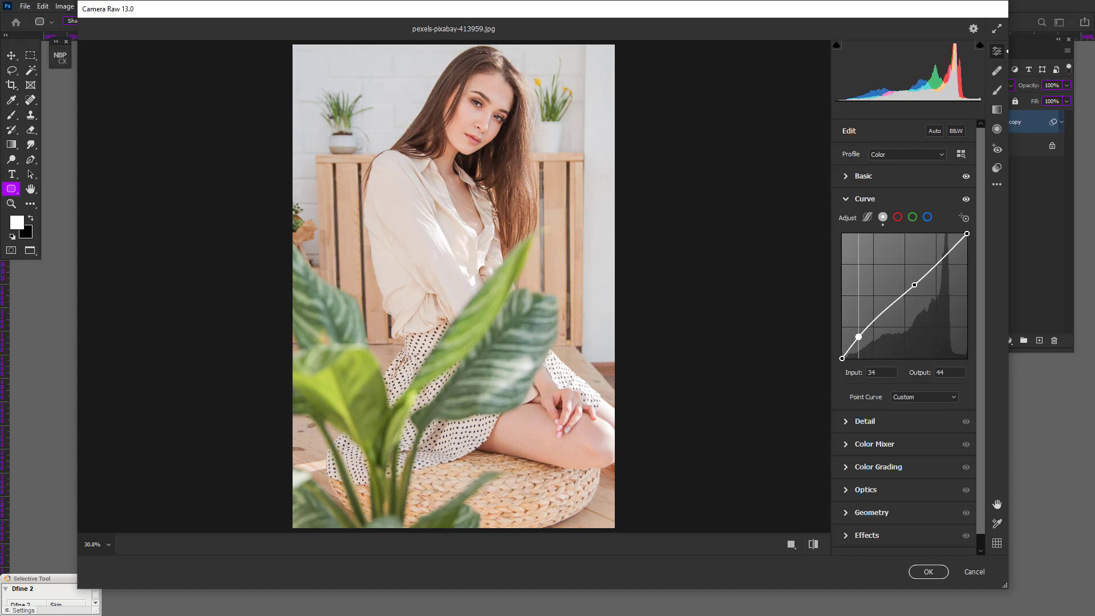
scroll(877, 493, down, 1)
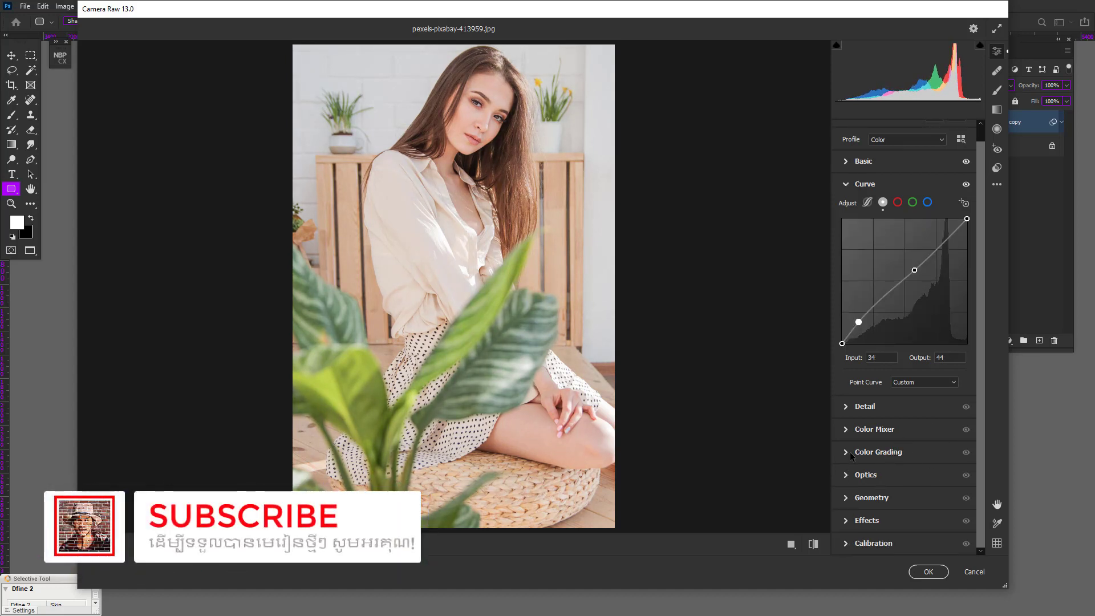
Step: In the Color Mixer, shift the Green and Aqua hues and desaturate Yellows, Greens and Aquas
click(849, 431)
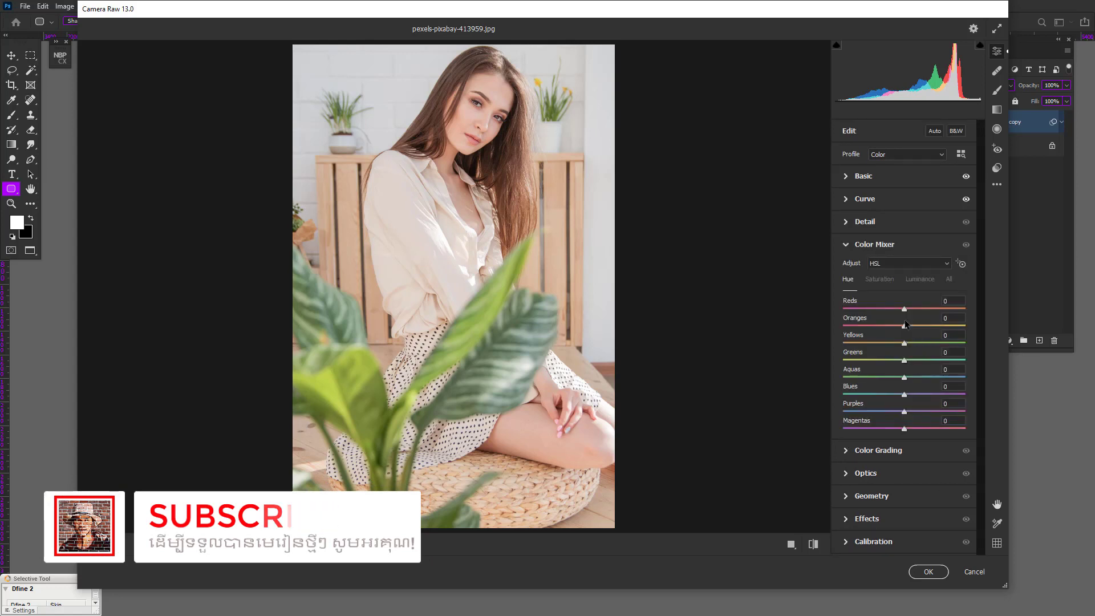
drag(904, 361, 933, 360)
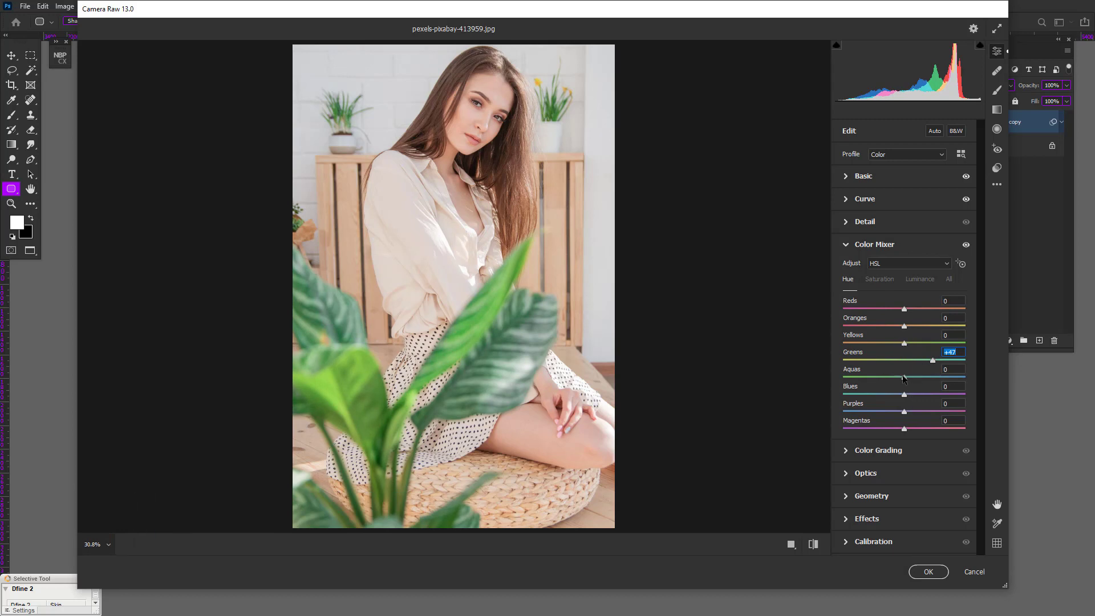
drag(934, 378, 904, 377)
click(879, 278)
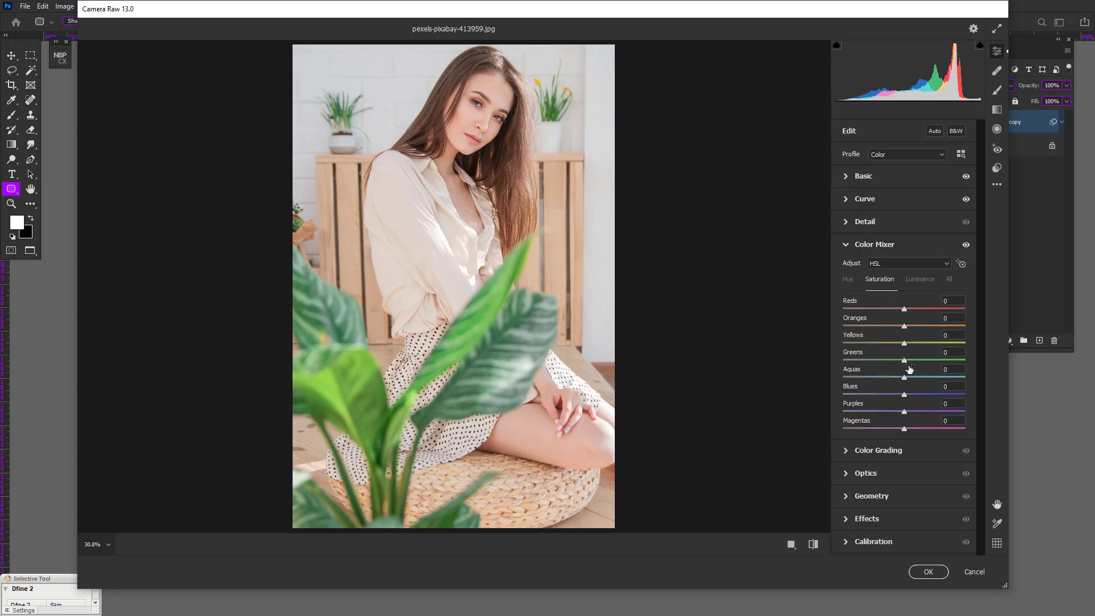
drag(904, 361, 872, 361)
drag(904, 343, 867, 343)
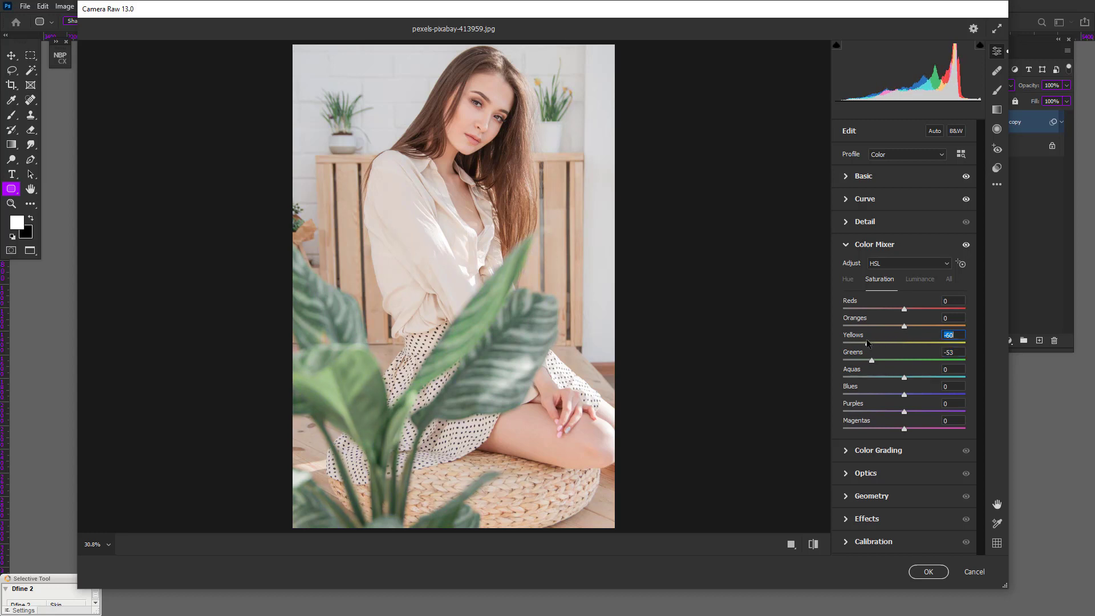
mouse_move(903, 377)
mouse_down()
mouse_move(848, 378)
mouse_move(853, 344)
mouse_up()
Step: Raise luminance of Yellows to +4, Greens to +9 and Aquas to +45
click(921, 278)
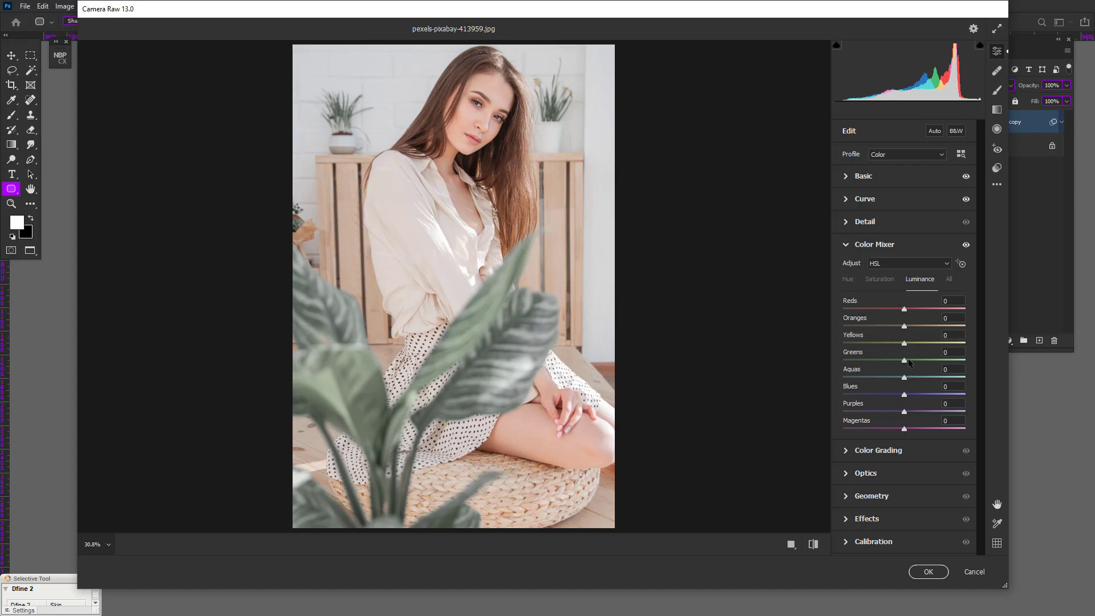
mouse_move(905, 360)
mouse_down()
mouse_move(922, 359)
mouse_move(899, 359)
mouse_move(911, 357)
mouse_move(906, 343)
mouse_up()
drag(904, 377, 930, 378)
Step: Reset the Midtones wheel, tint shadows faint green and highlights warm orange (hue 14, saturation 9)
click(846, 451)
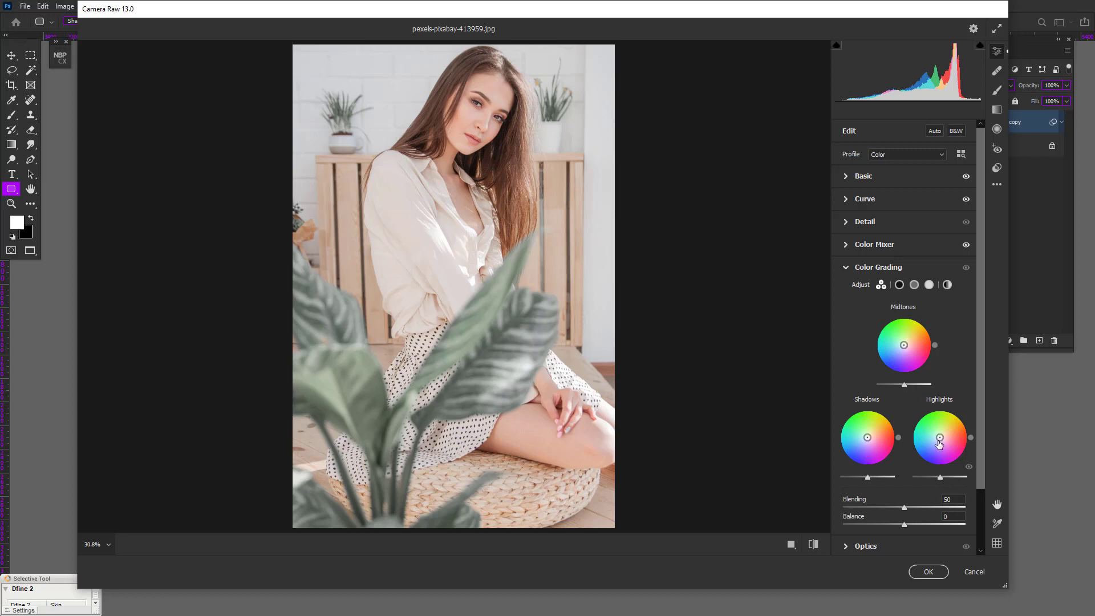
drag(903, 345, 902, 344)
drag(902, 345, 898, 343)
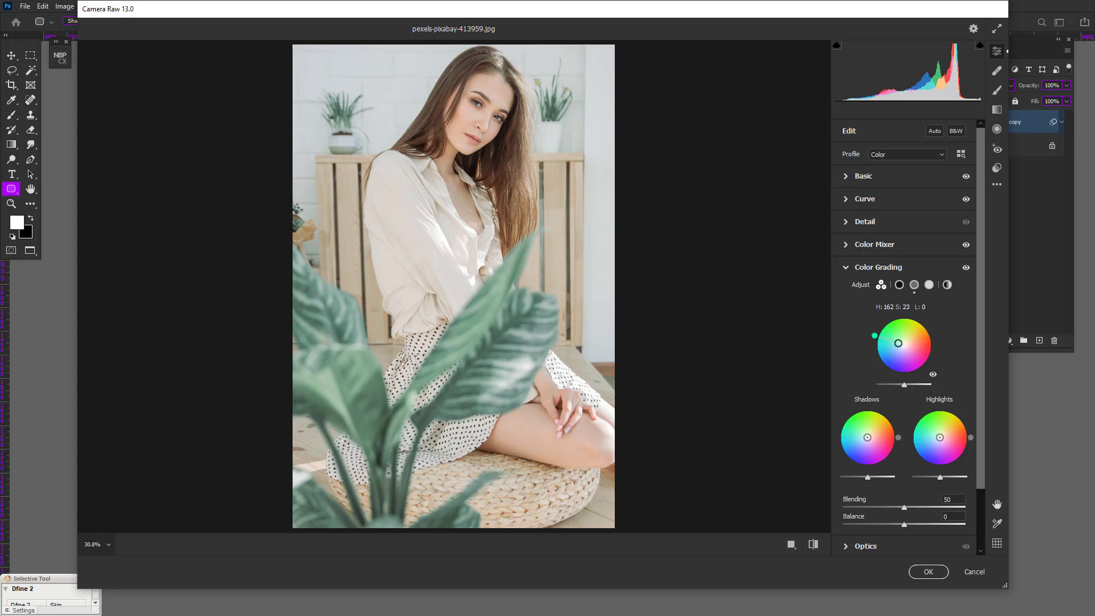
double_click(897, 343)
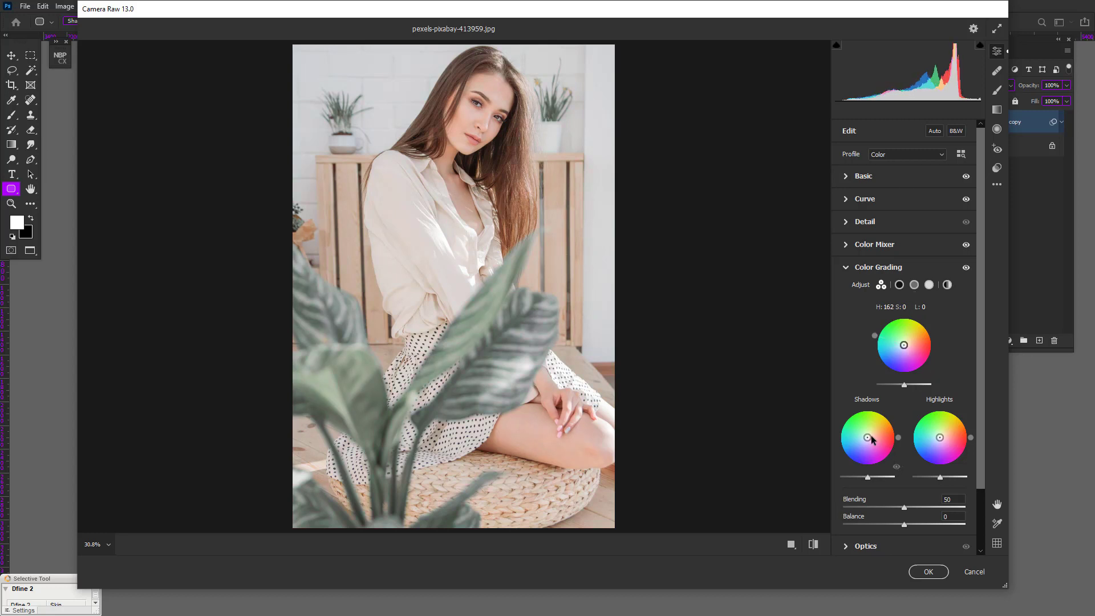
drag(867, 437, 867, 438)
drag(940, 437, 942, 436)
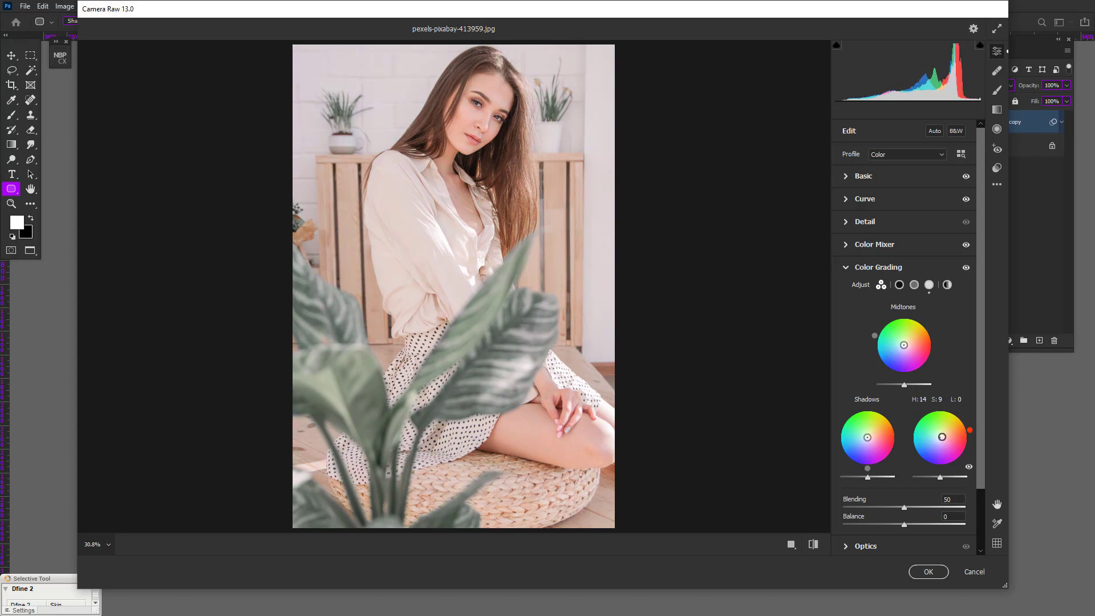
Step: Toggle the before/after preview to compare the grading with the default settings
click(813, 544)
click(814, 544)
click(813, 544)
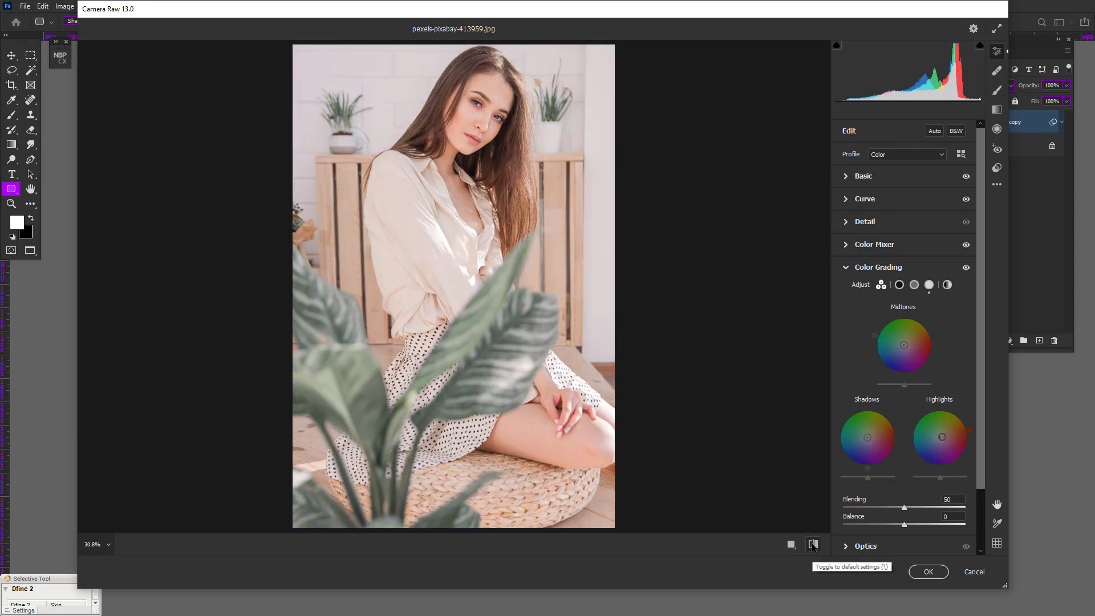
click(813, 544)
click(813, 544)
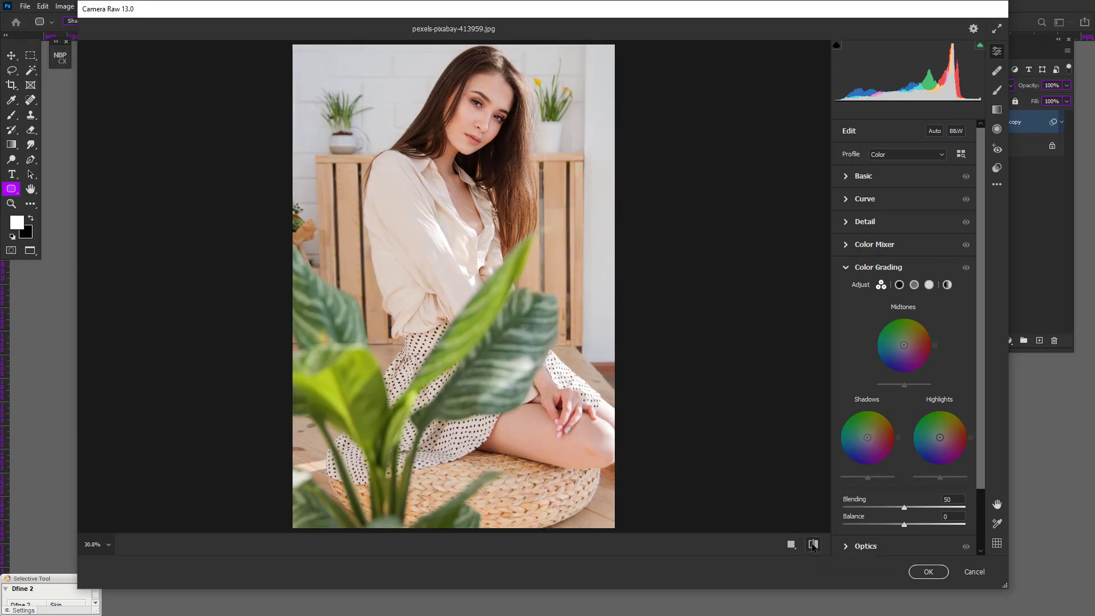
click(813, 544)
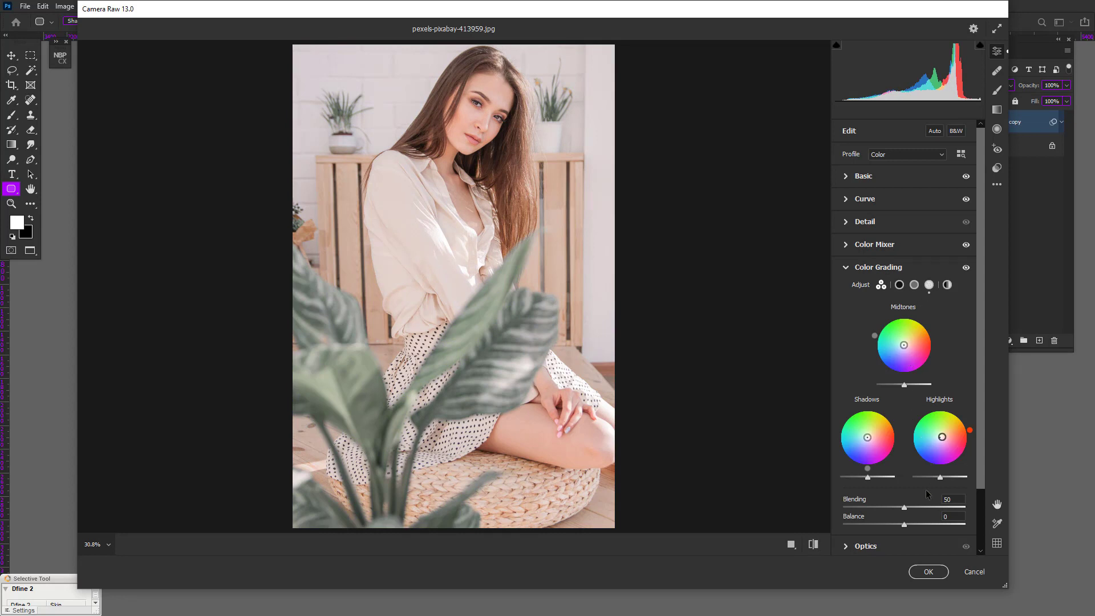
key(backslash)
key(backslash)
key(backslash)
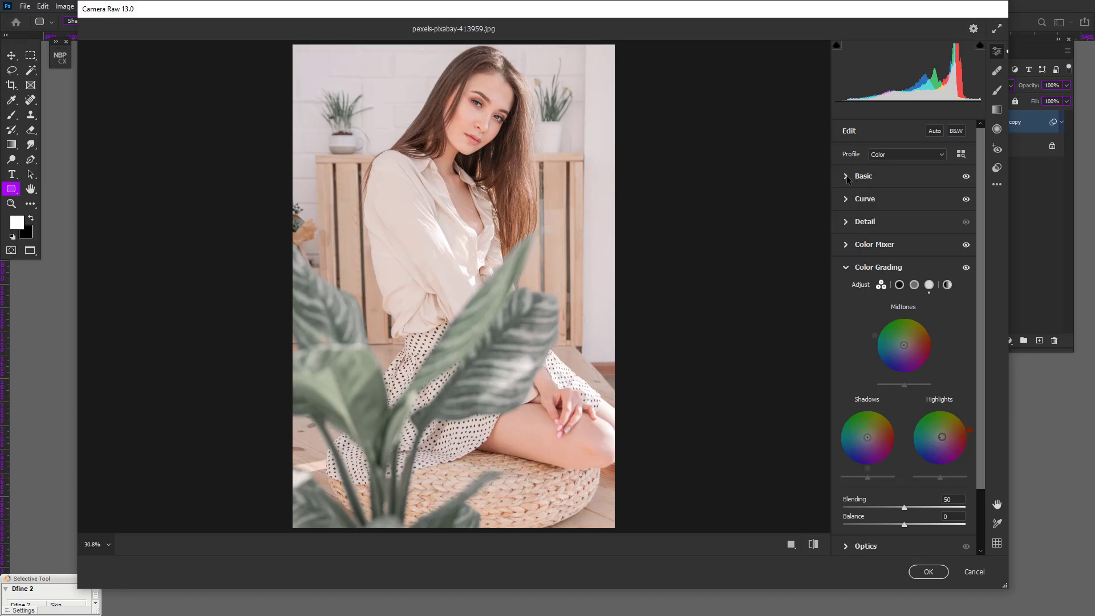
Step: Nudge the Basic panel Temperature slider to +1 for a Custom white balance
click(846, 175)
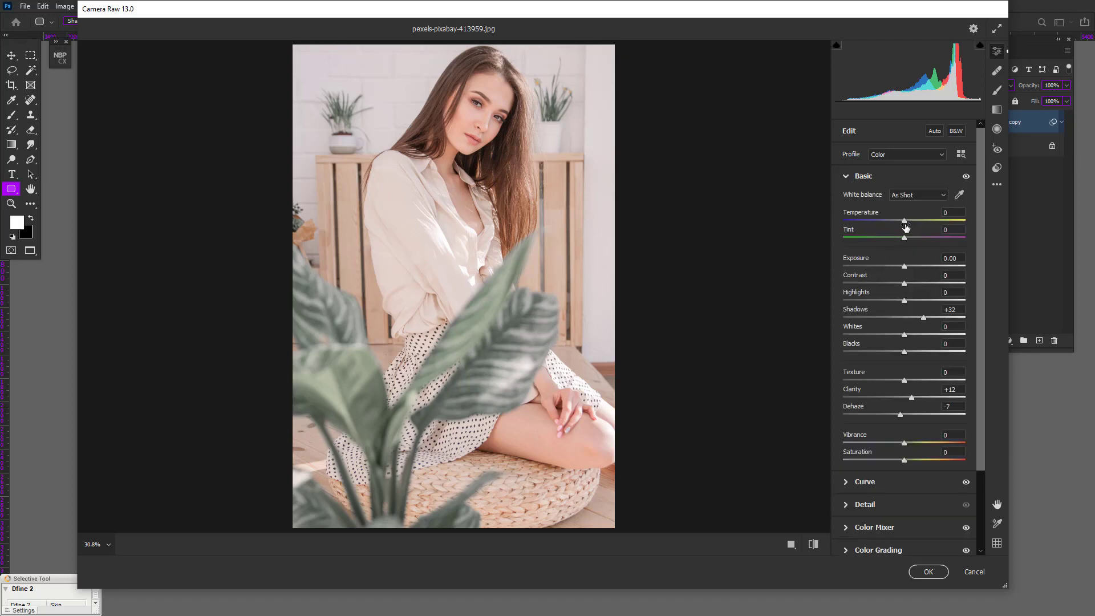
drag(905, 221, 910, 223)
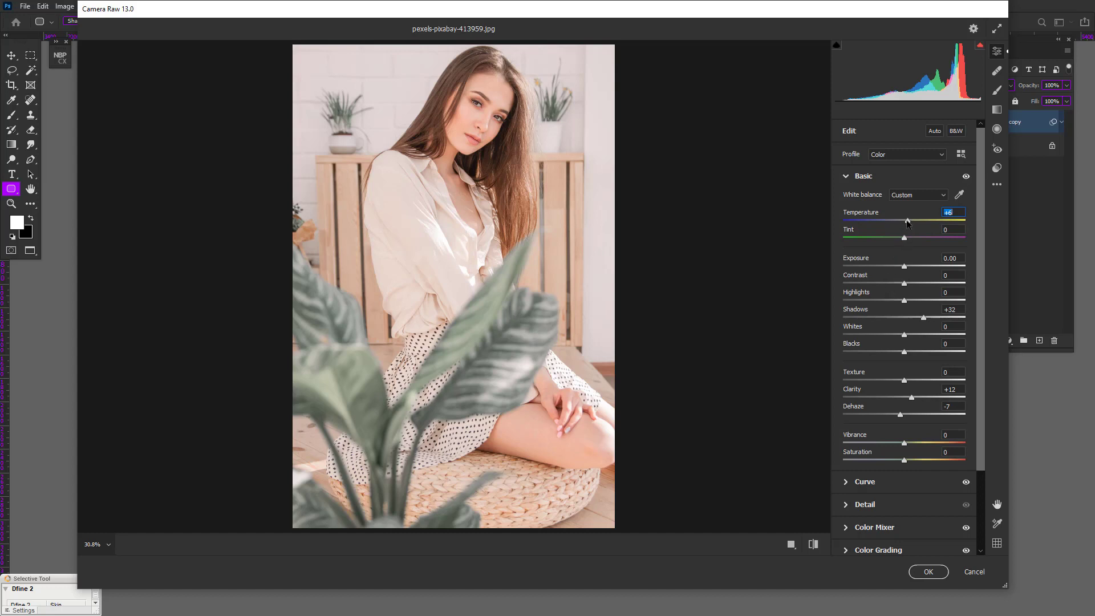
drag(907, 223, 903, 224)
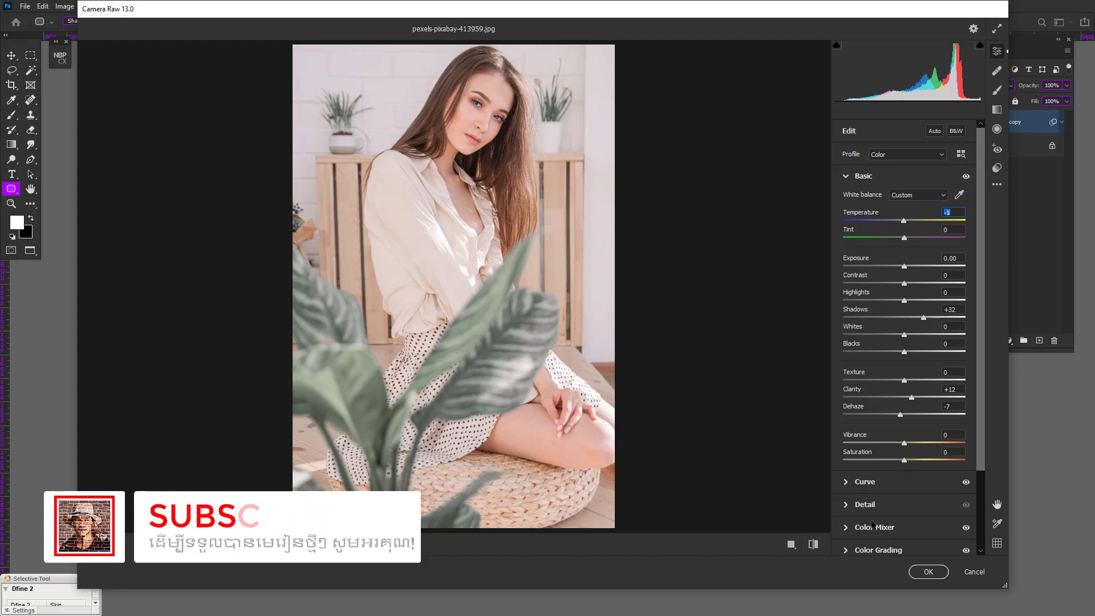
Step: Set Color Mixer Reds saturation to +23, then compare the before/after preview
click(847, 482)
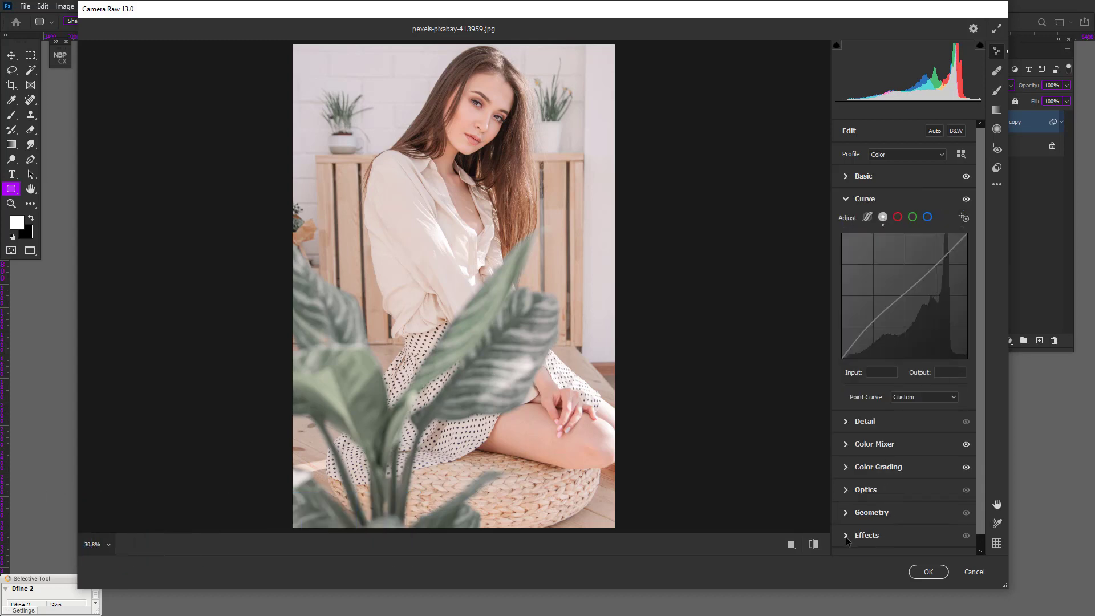
click(846, 468)
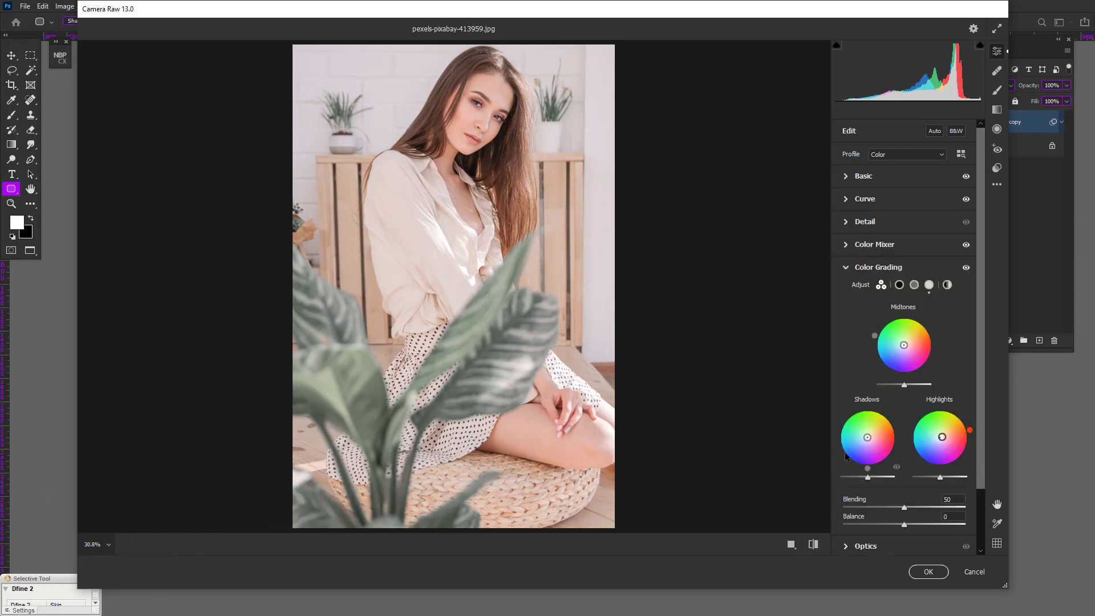
click(850, 547)
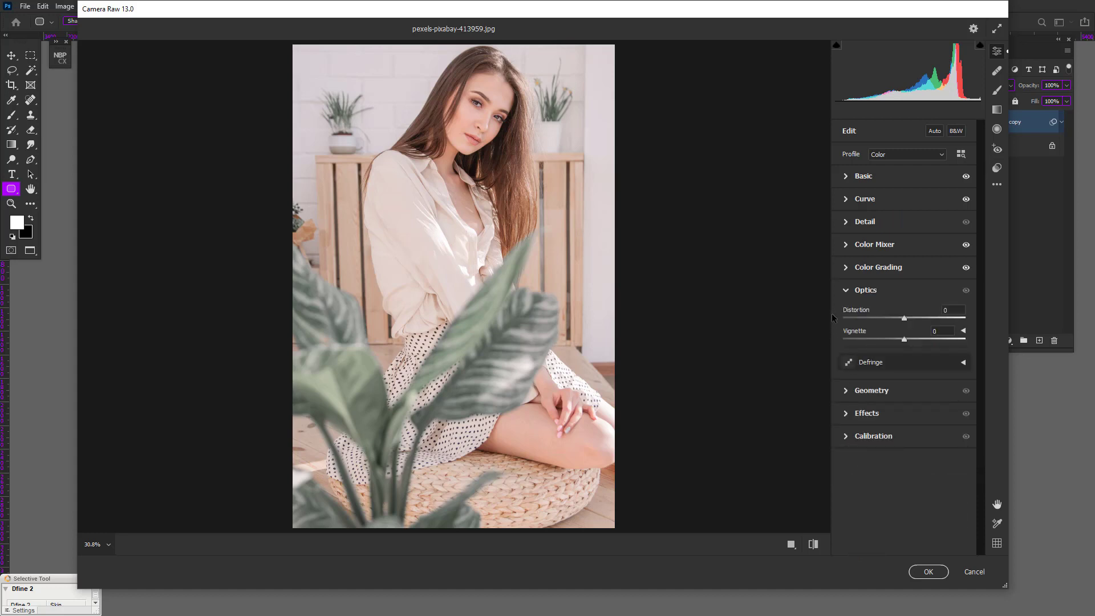
click(845, 244)
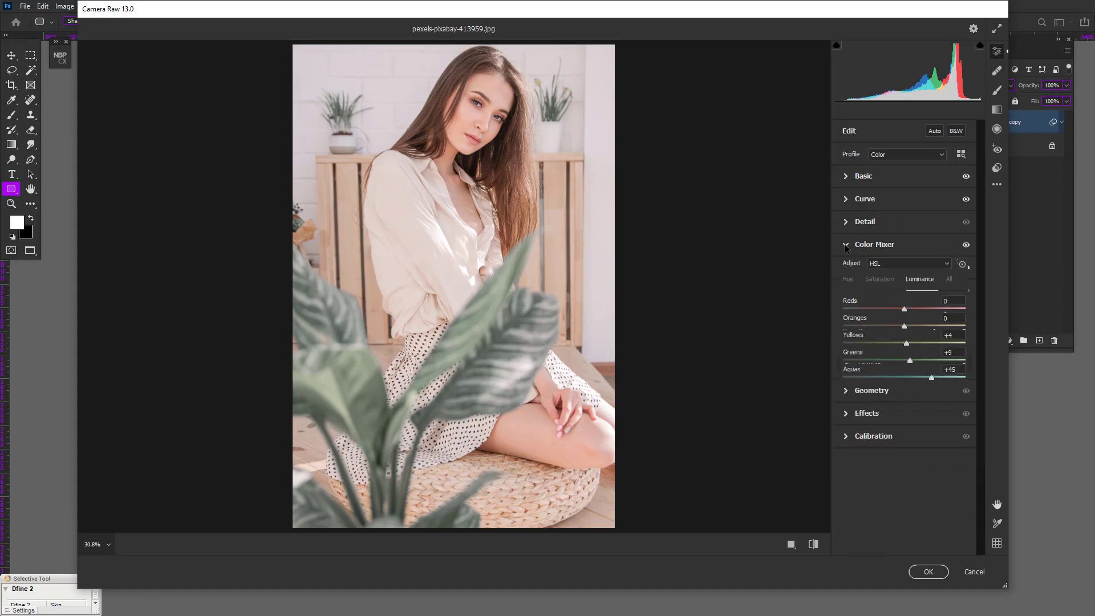
click(882, 288)
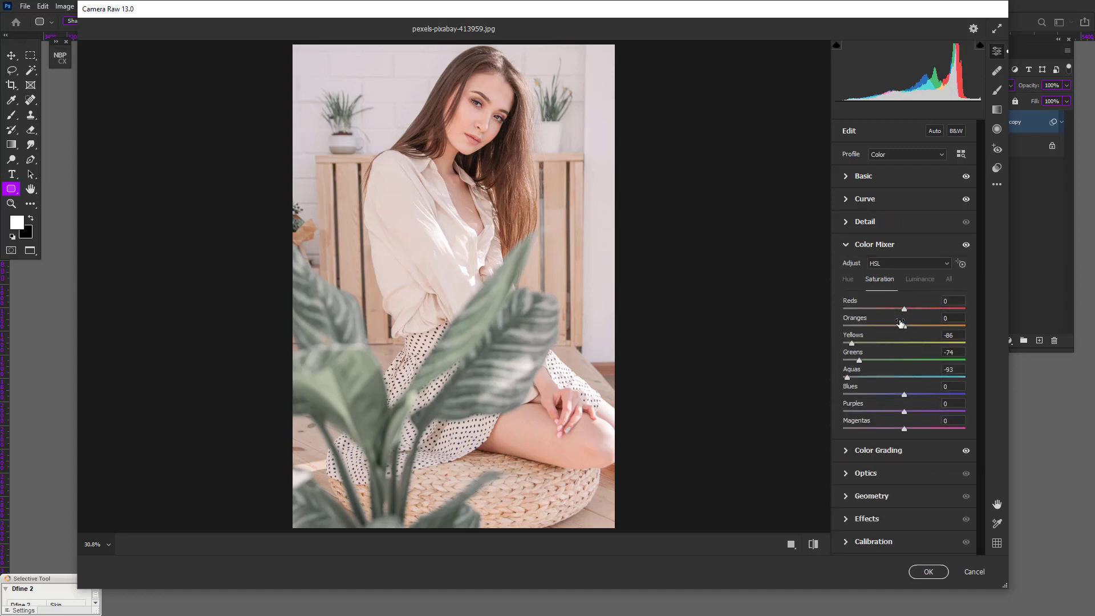
mouse_move(904, 308)
mouse_down()
mouse_move(924, 311)
mouse_move(910, 326)
mouse_move(945, 324)
mouse_move(902, 324)
mouse_move(927, 310)
mouse_up()
drag(919, 313, 916, 313)
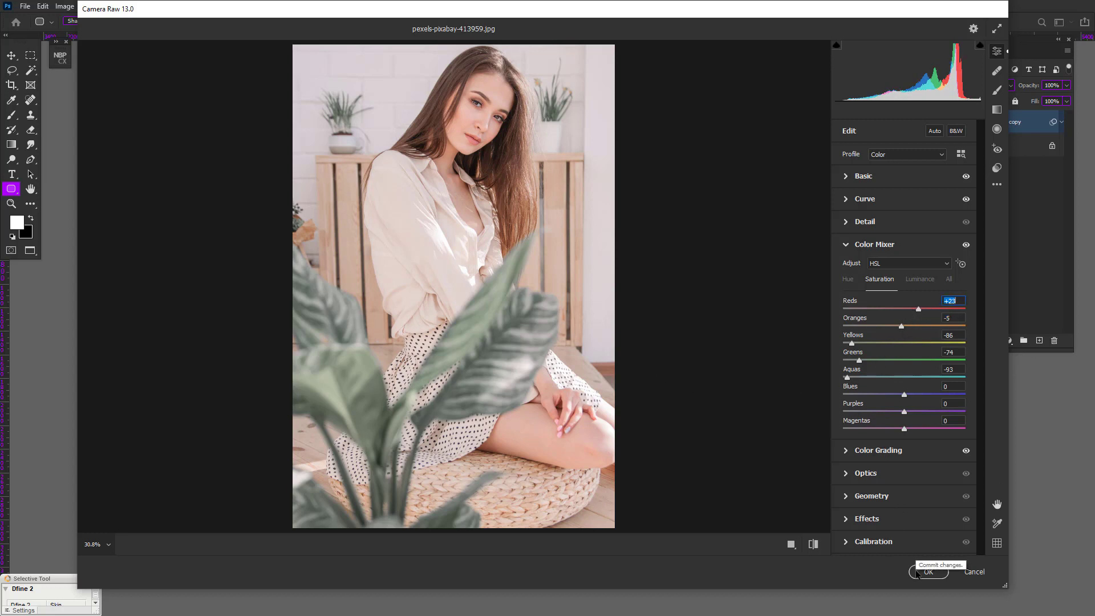
click(813, 544)
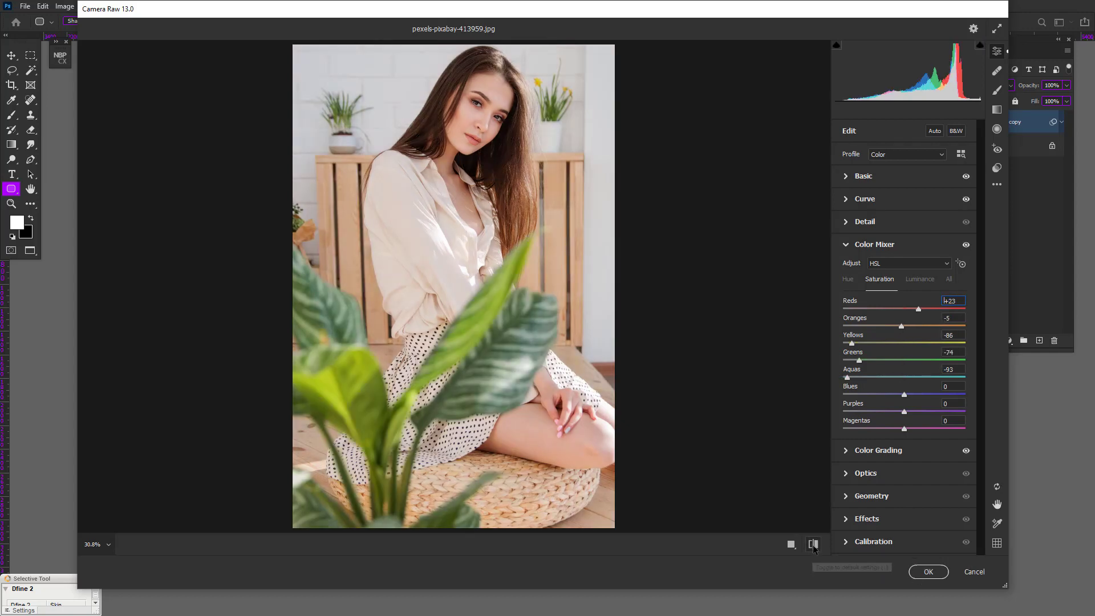
click(814, 545)
Step: Commit the Camera Raw filter and toggle the Background copy's visibility to compare with the original
click(928, 571)
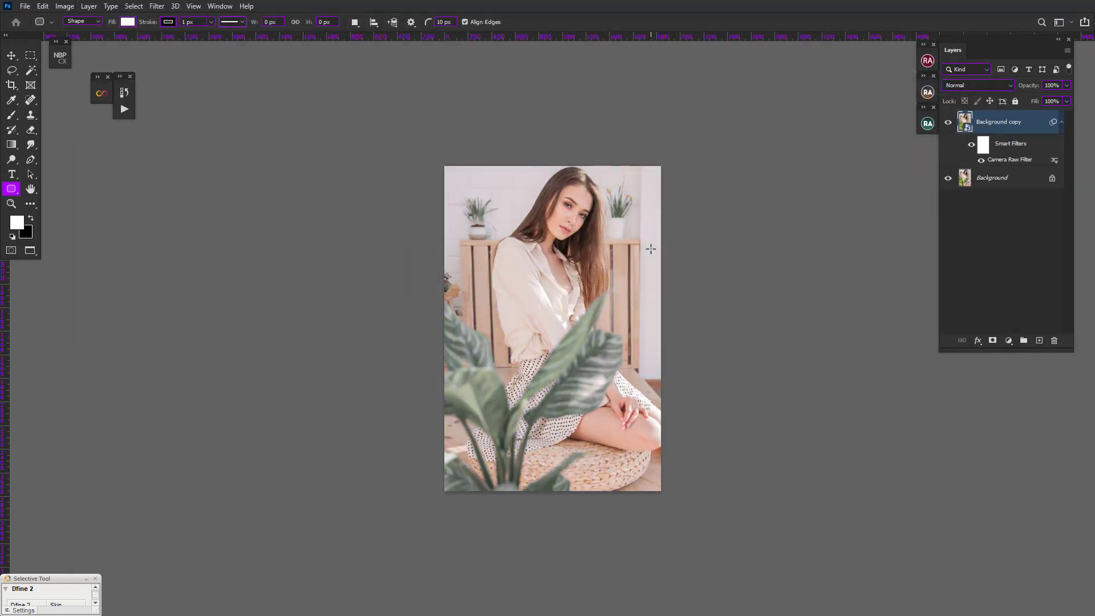
scroll(649, 285, up, 2)
scroll(650, 285, down, 2)
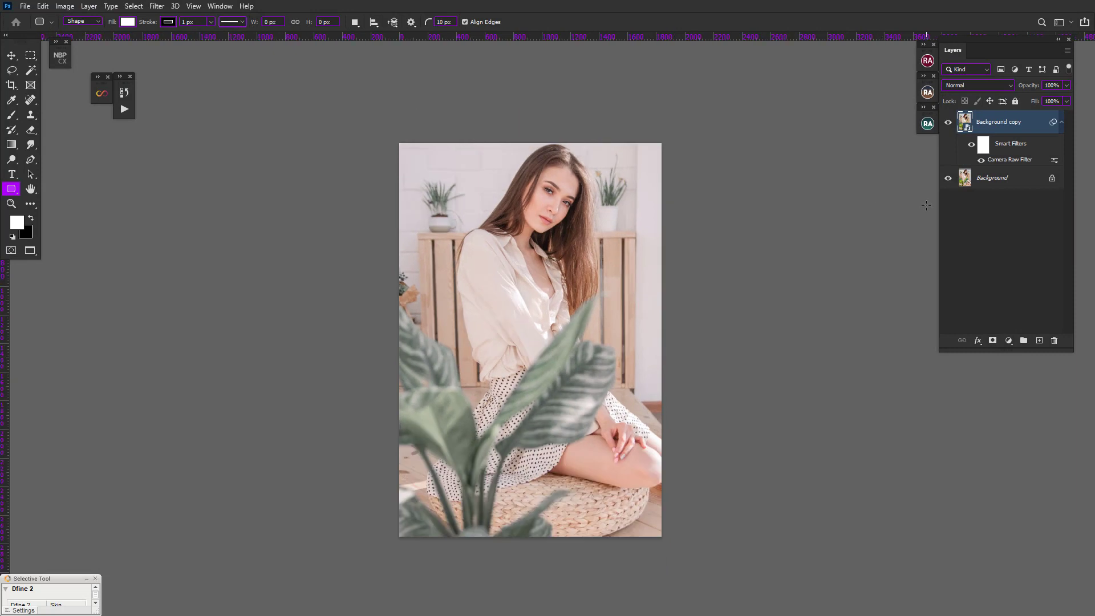
alt+click(947, 178)
alt+click(947, 179)
alt+click(947, 178)
alt+click(948, 179)
scroll(656, 268, up, 2)
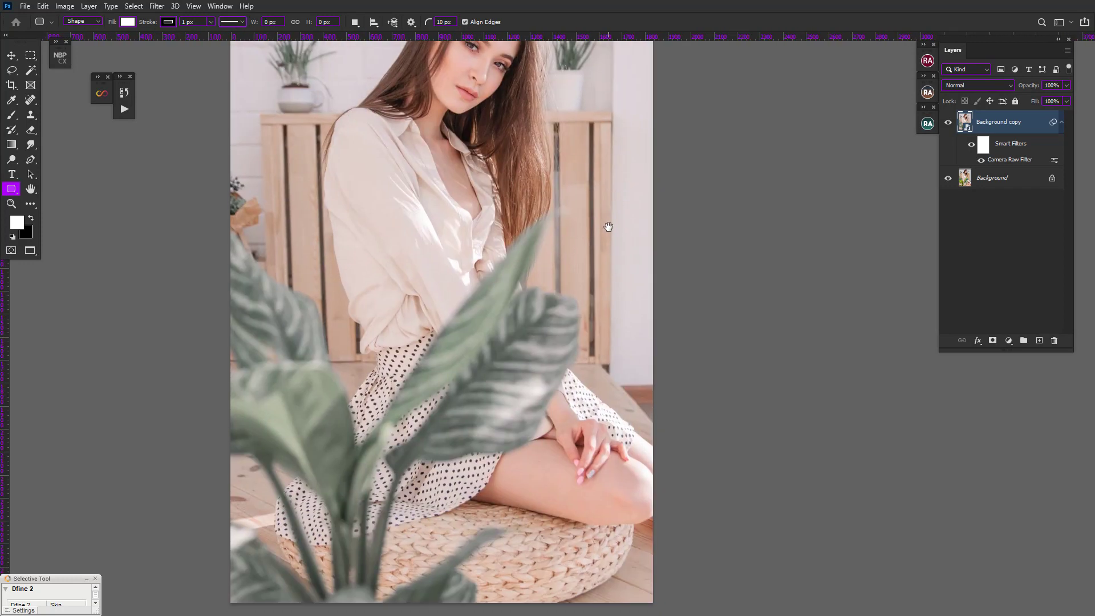
scroll(633, 237, down, 1)
scroll(633, 237, down, 2)
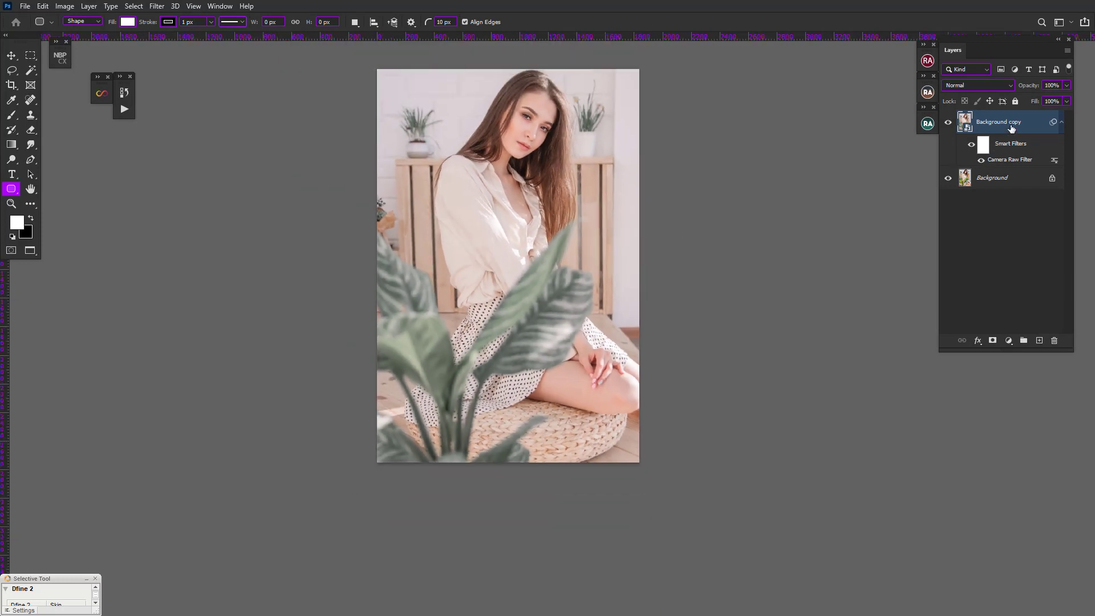
click(1008, 341)
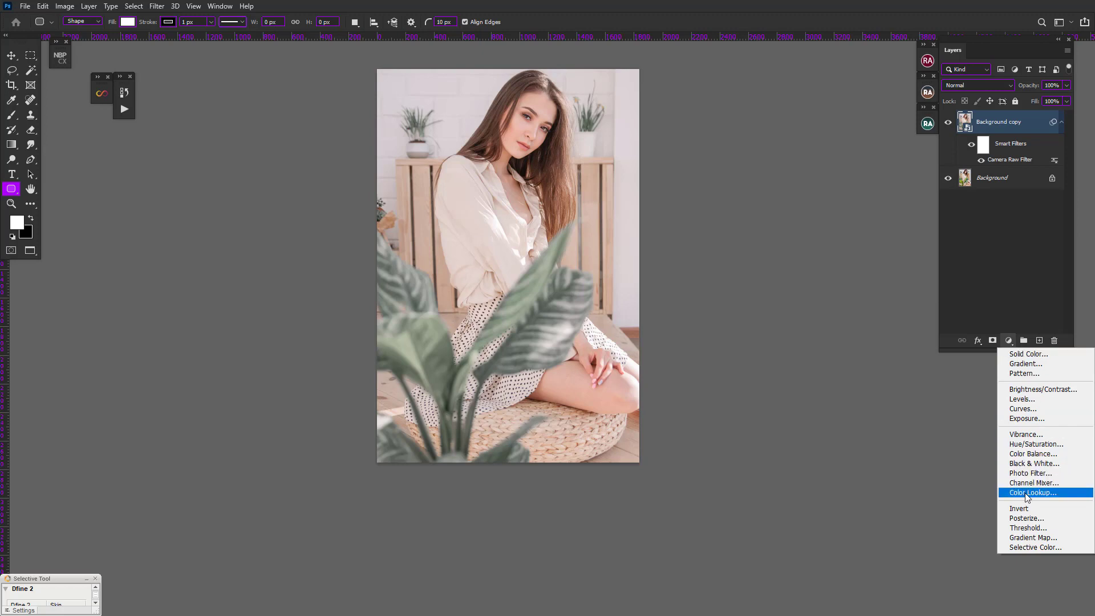
Step: Add a Selective Color layer and set its Greens to Cyan +68 and Black +31
click(1021, 547)
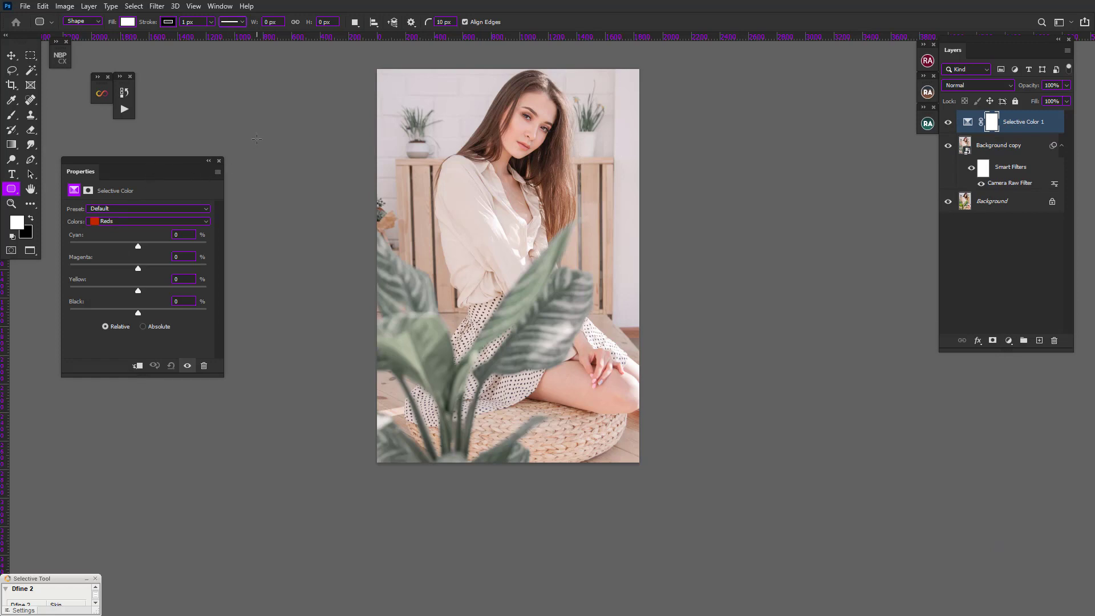
click(156, 223)
click(119, 246)
click(128, 221)
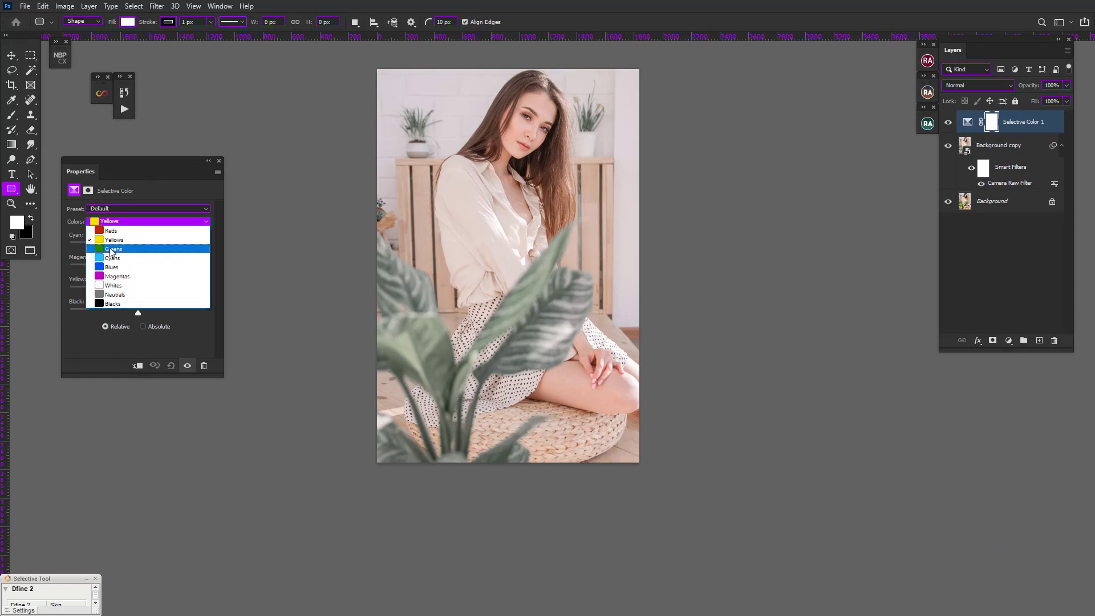
click(111, 250)
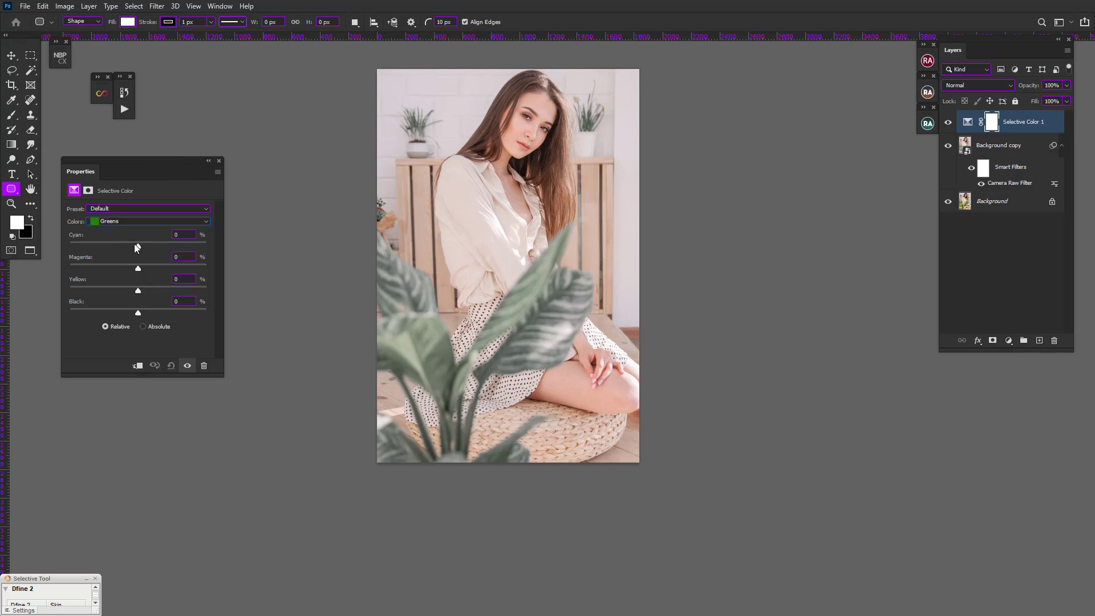
drag(138, 245, 83, 242)
drag(199, 246, 183, 252)
mouse_move(137, 312)
mouse_down()
mouse_move(101, 312)
mouse_move(163, 307)
mouse_move(105, 303)
mouse_up()
Step: Set the Selective Color Yellows to Cyan +69, Magenta +12 and Yellow +2
click(112, 222)
click(114, 239)
drag(138, 248, 190, 247)
drag(82, 266, 140, 273)
drag(144, 290, 163, 290)
click(1040, 130)
Step: Compare the edits before and after, collapse Properties, and zoom in to inspect the portrait
alt+click(948, 201)
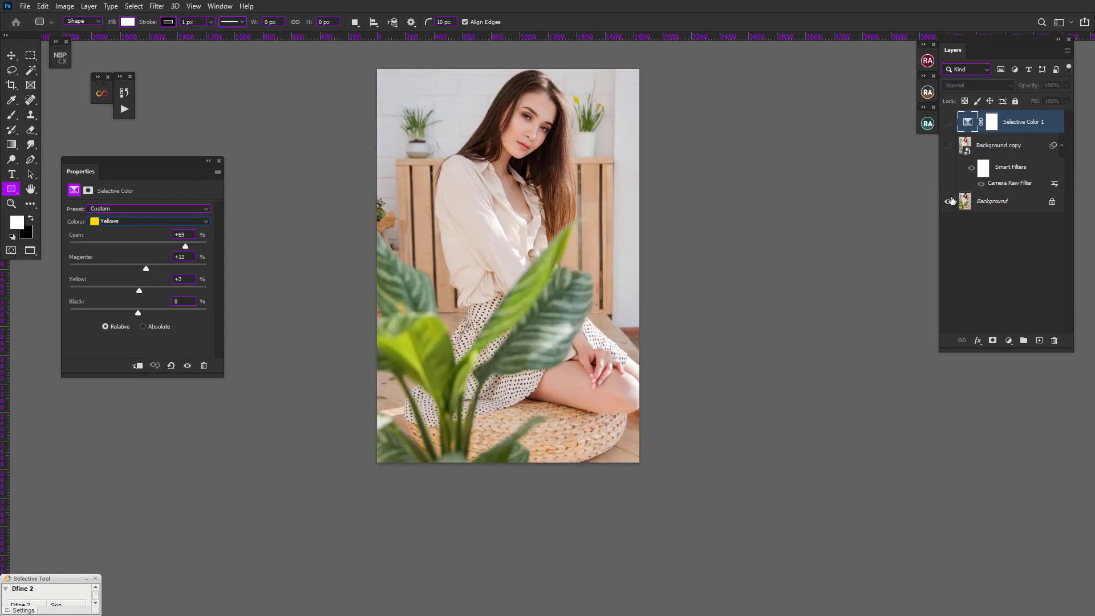
alt+click(951, 201)
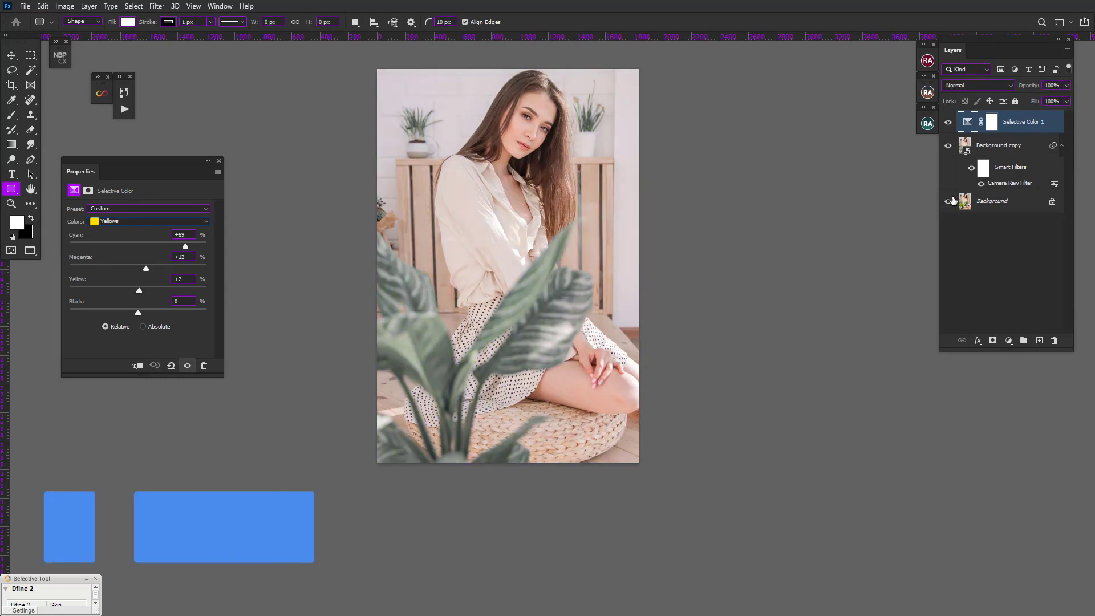
alt+click(951, 201)
alt+click(951, 201)
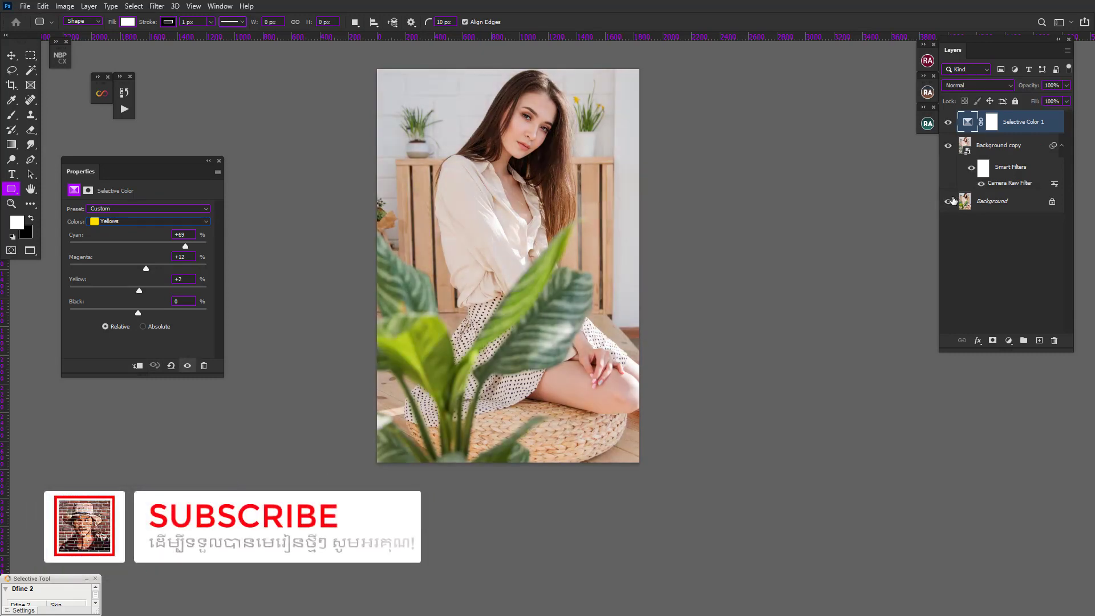
click(209, 161)
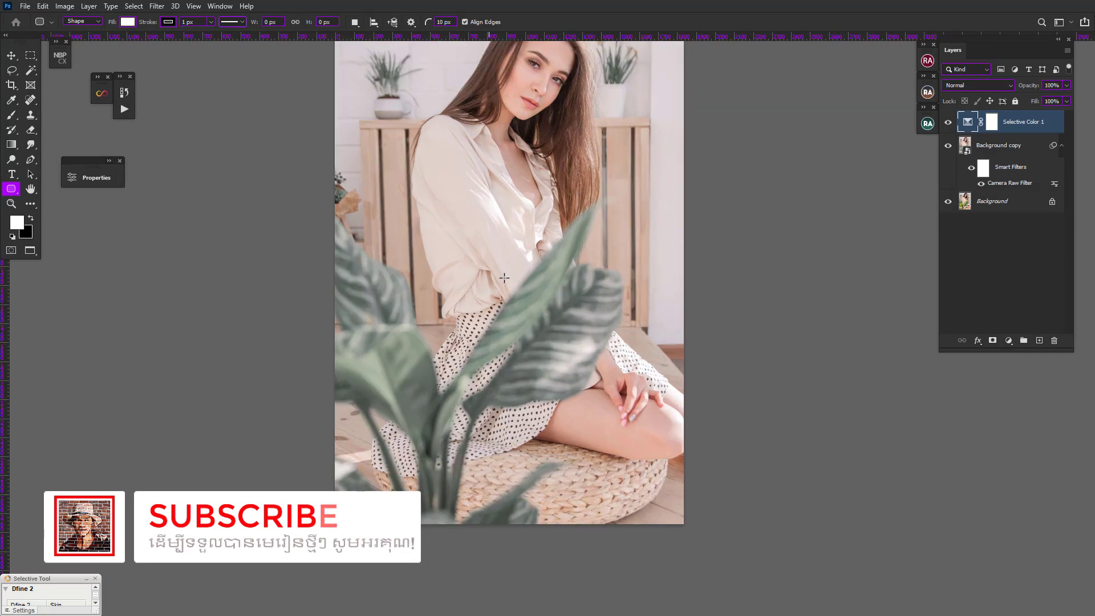
scroll(575, 377, up, 3)
scroll(575, 365, up, 2)
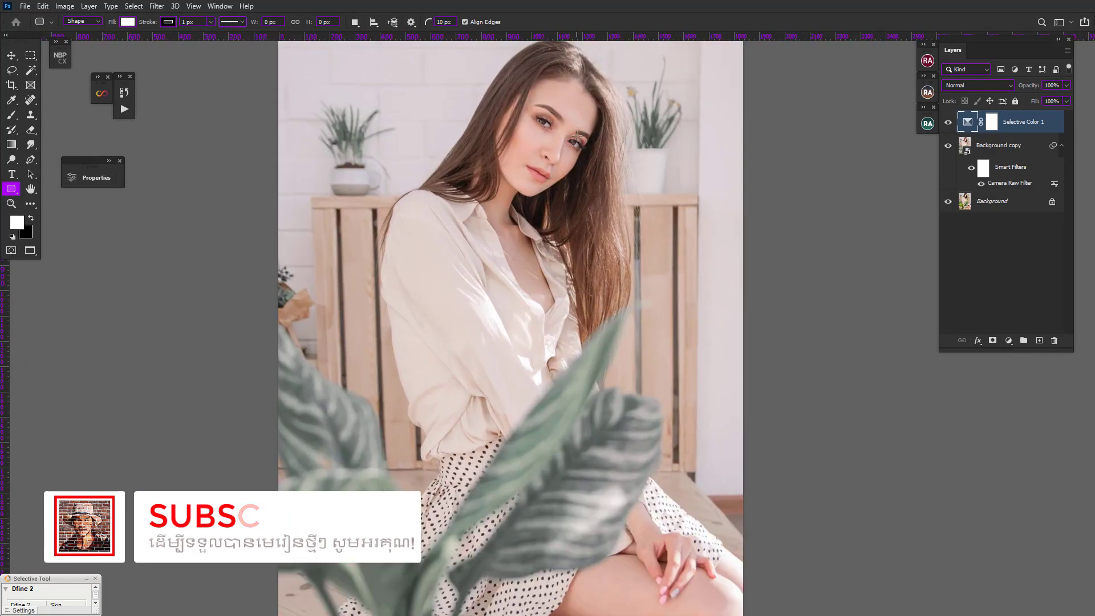
scroll(573, 256, up, 2)
scroll(572, 169, up, 3)
scroll(572, 169, up, 2)
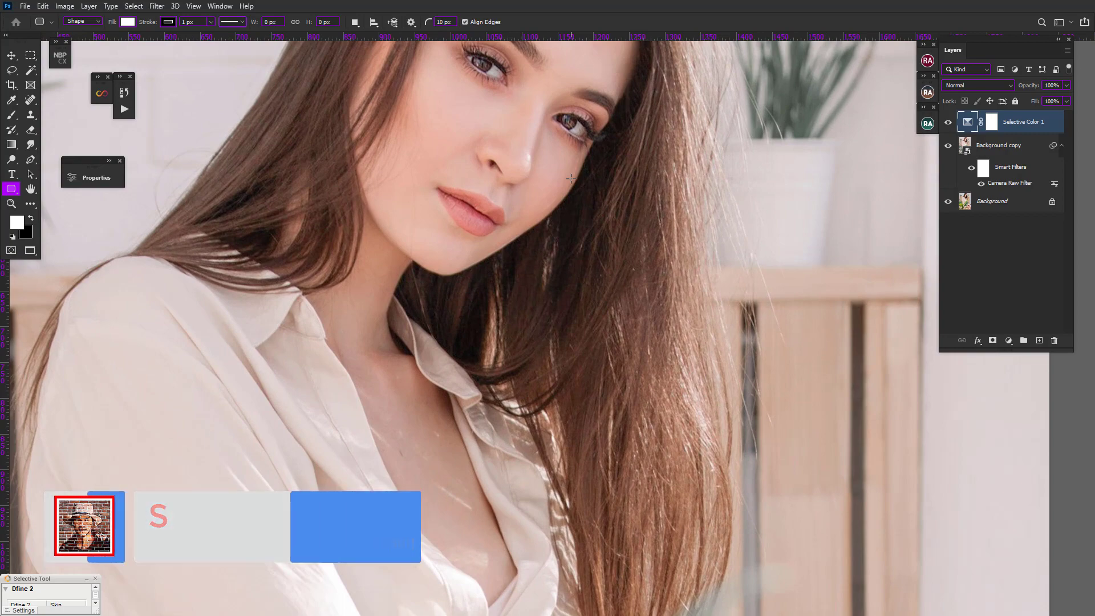
scroll(559, 171, up, 2)
scroll(537, 173, up, 3)
scroll(625, 386, down, 5)
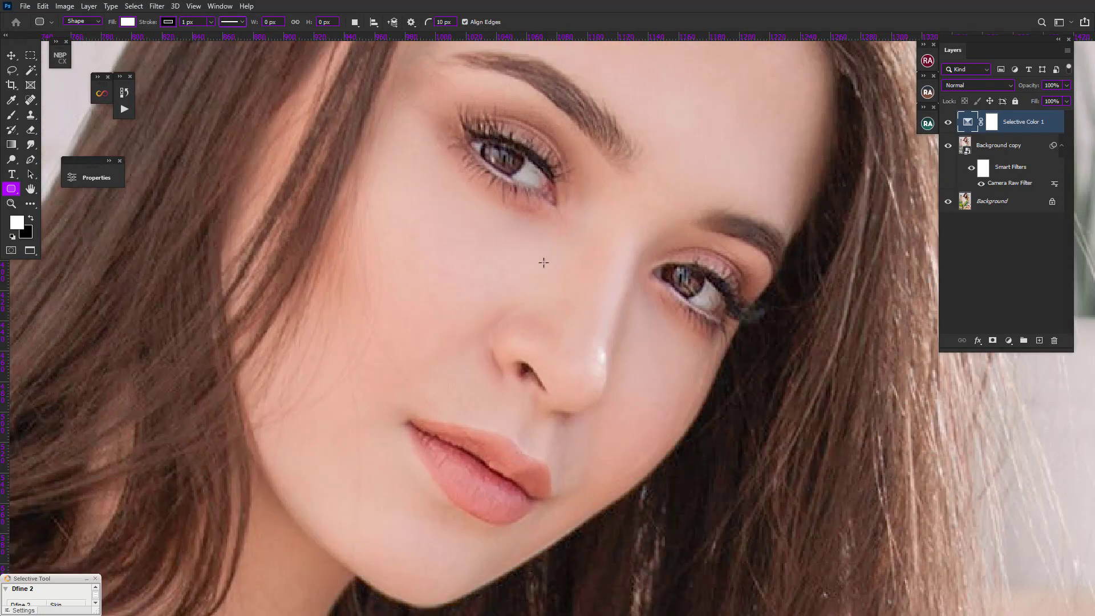
scroll(527, 244, up, 1)
scroll(520, 244, up, 1)
scroll(521, 244, down, 3)
scroll(528, 274, down, 2)
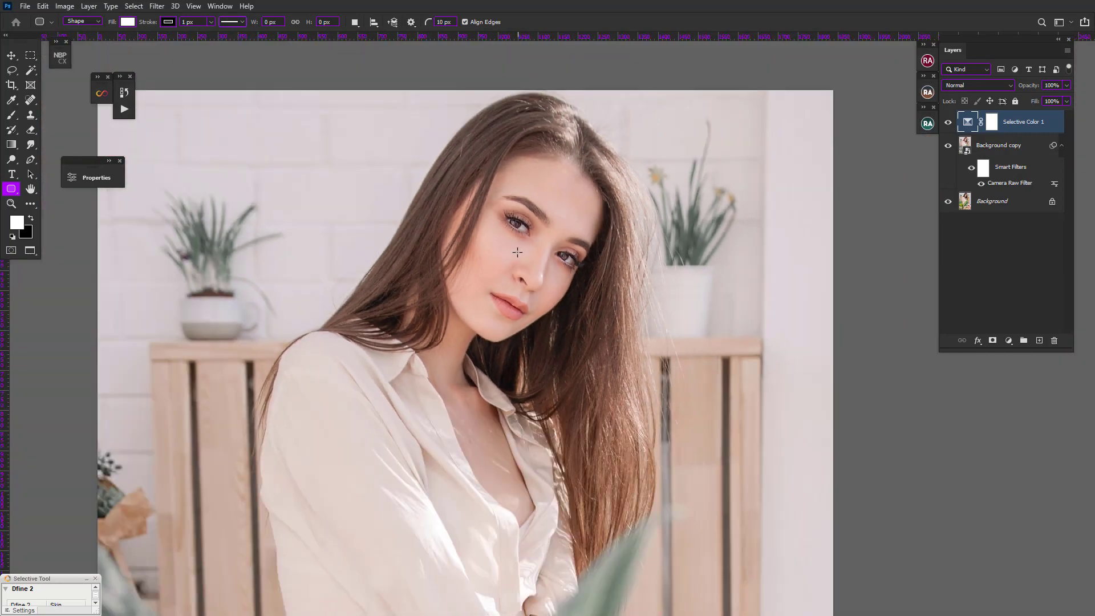
scroll(533, 302, down, 1)
scroll(540, 330, down, 1)
scroll(542, 319, down, 1)
scroll(545, 303, down, 2)
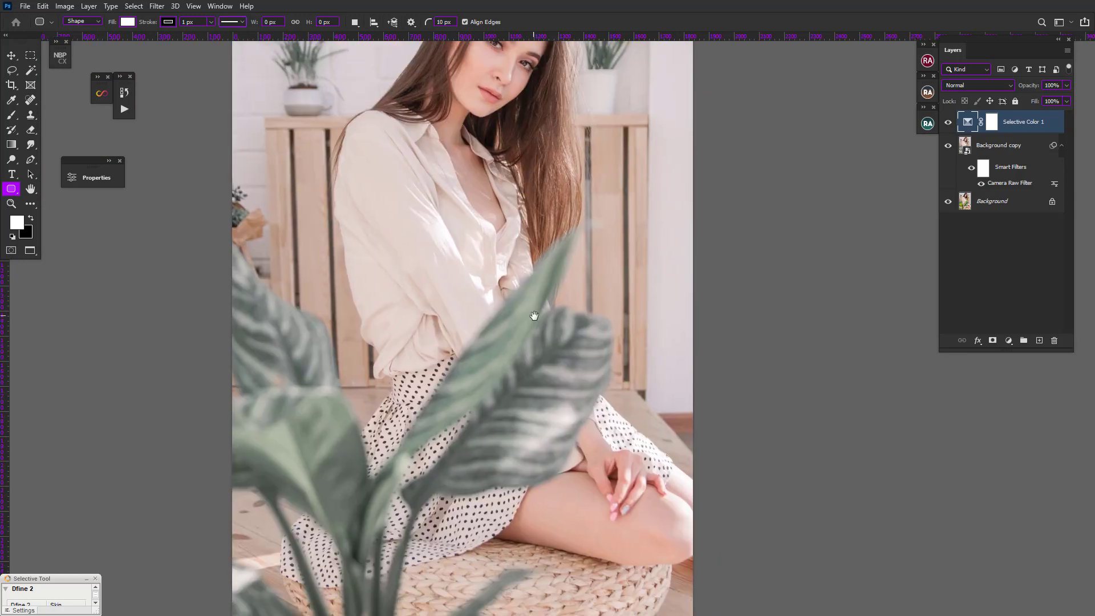
scroll(551, 279, down, 1)
scroll(557, 255, down, 2)
scroll(570, 245, down, 1)
scroll(638, 228, down, 1)
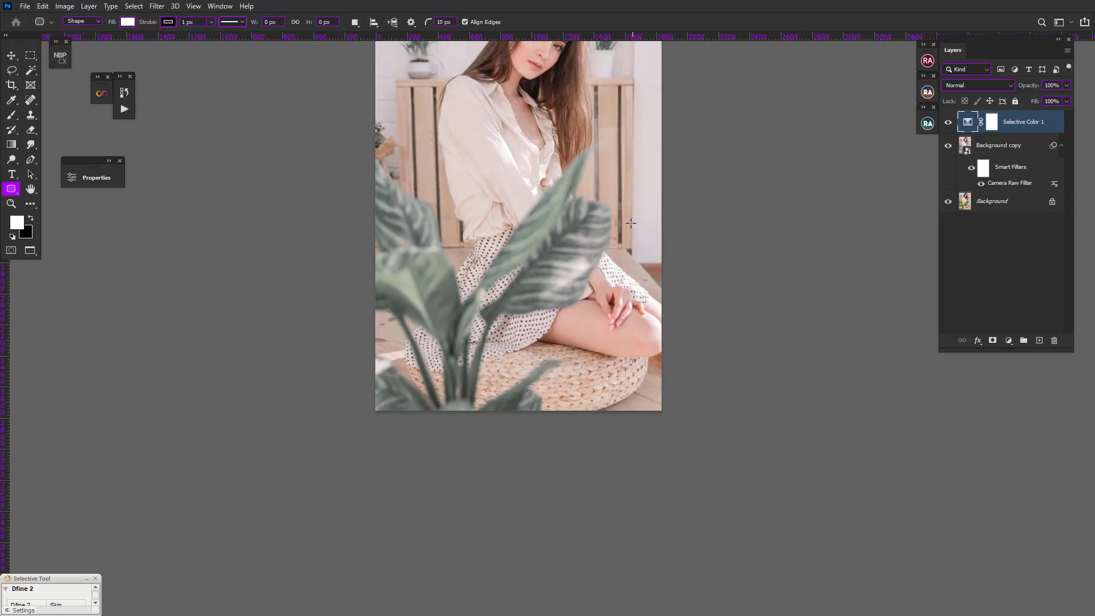
scroll(627, 222, down, 1)
scroll(601, 226, up, 2)
scroll(601, 225, up, 1)
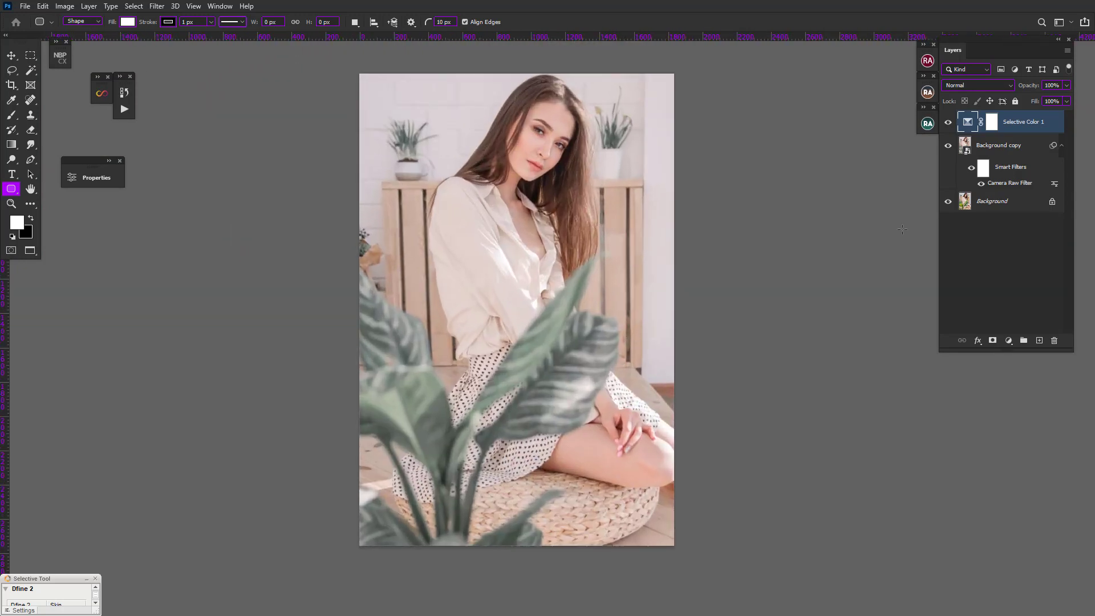
Step: Merge all three layers with Ctrl+E, undo the merge, then switch to full-screen on black
alt+click(948, 201)
alt+click(947, 201)
alt+click(947, 201)
shift+click(1003, 203)
key(ctrl+e)
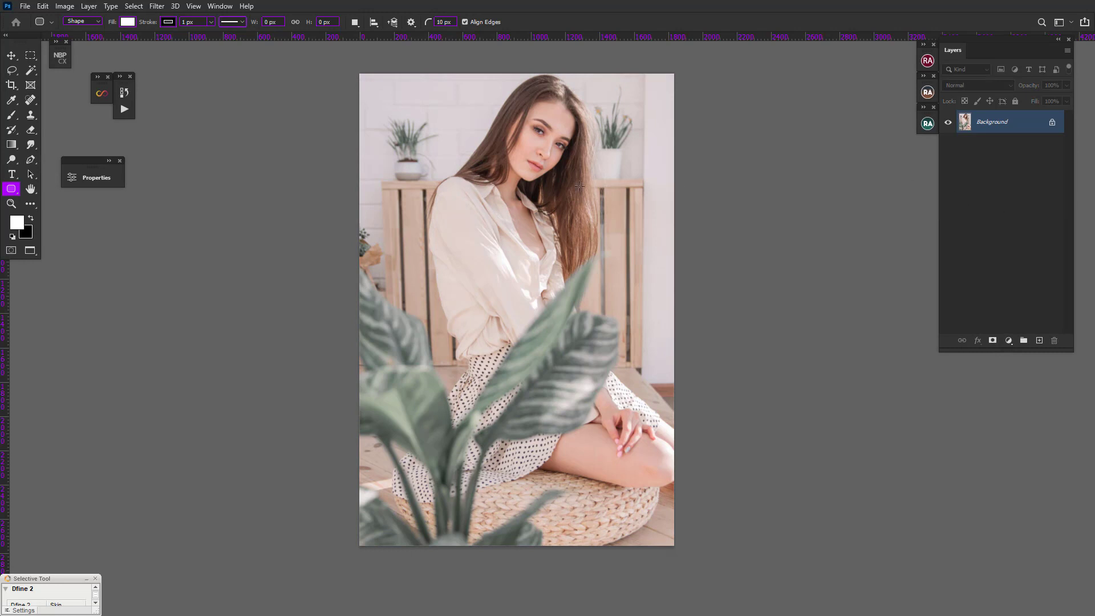
key(ctrl+z)
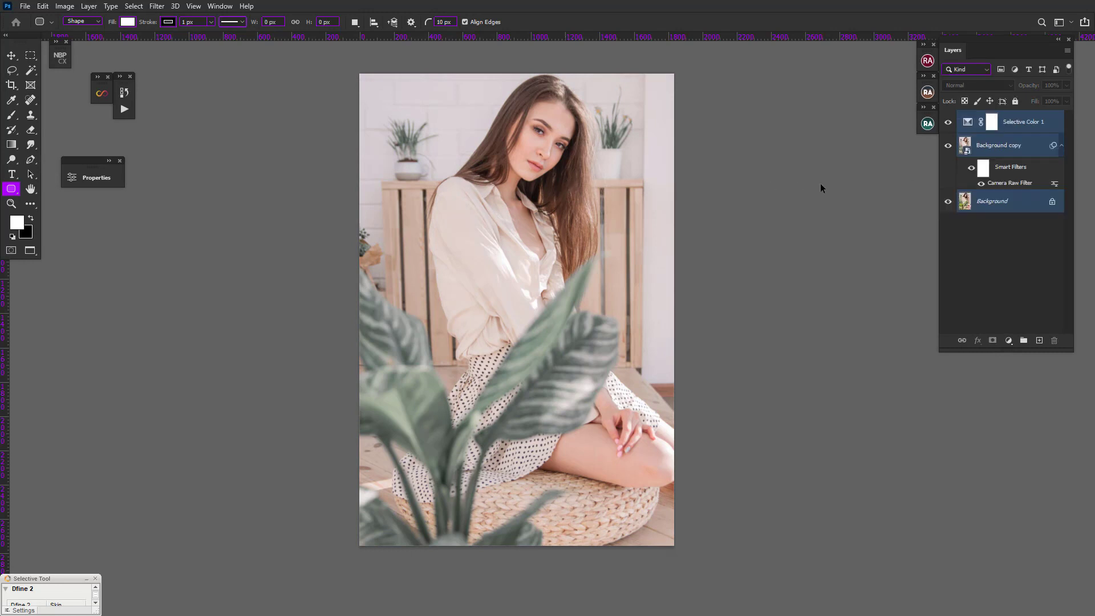
key(f)
key(f)
key(f)
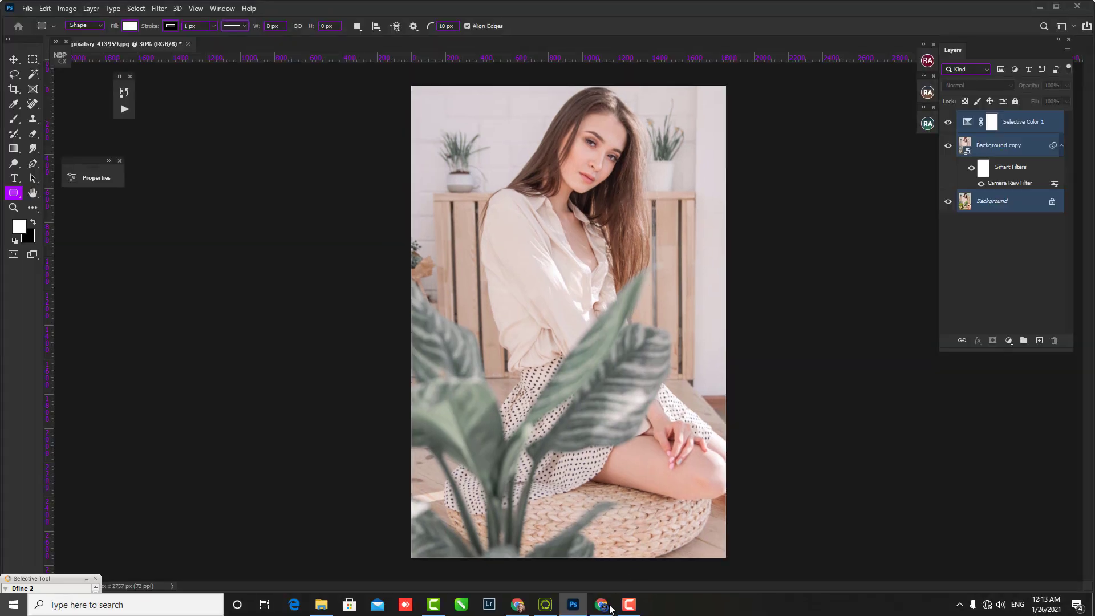